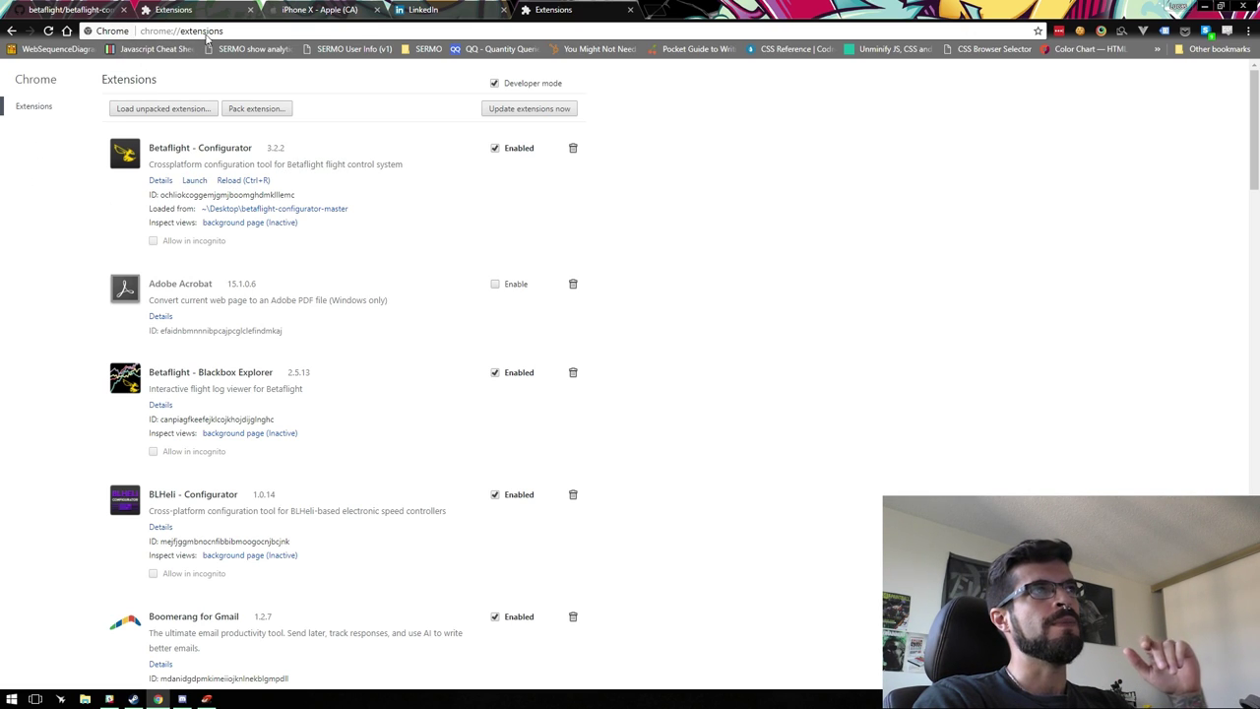
Close the duplicate extensions tab and remove the Betaflight - Configurator extension from Chrome
{"action": "left_click", "coordinate": [250, 9]}
{"action": "left_click", "coordinate": [572, 148]}
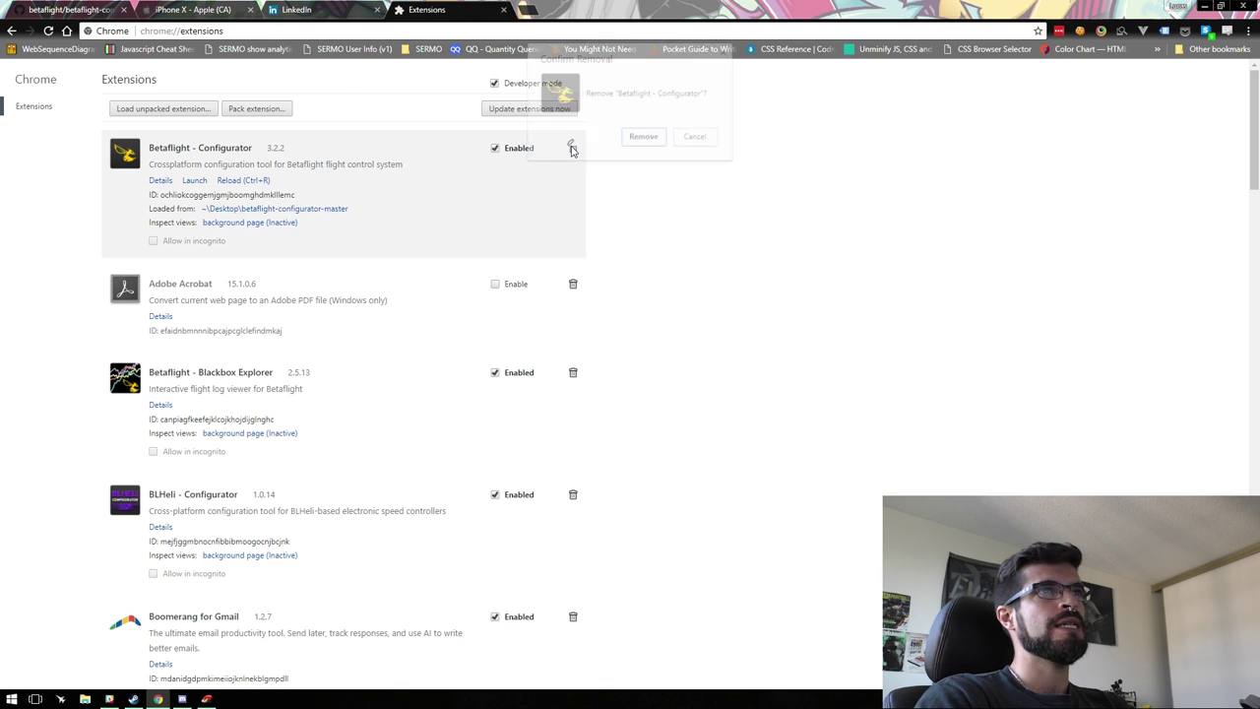
{"action": "left_click", "coordinate": [645, 138]}
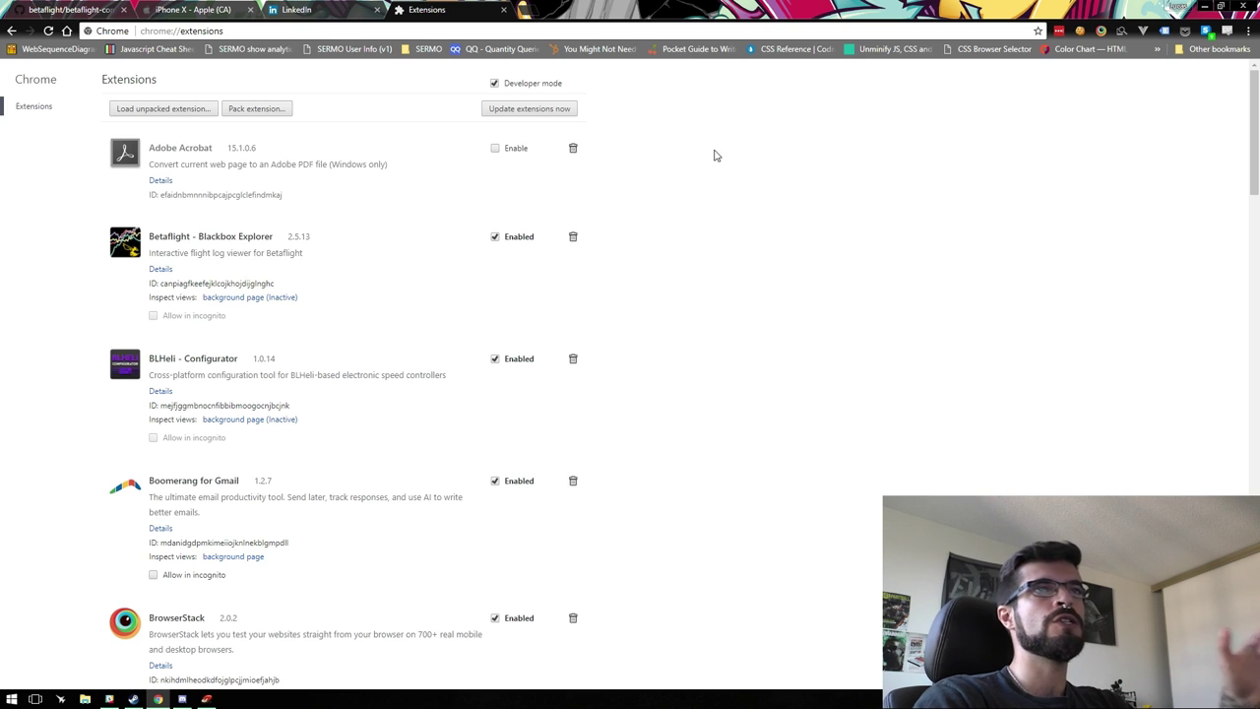
Permanently delete the old betaflight folder from the desktop and return to the betaflight-configurator GitHub page
{"action": "left_click", "coordinate": [1203, 7]}
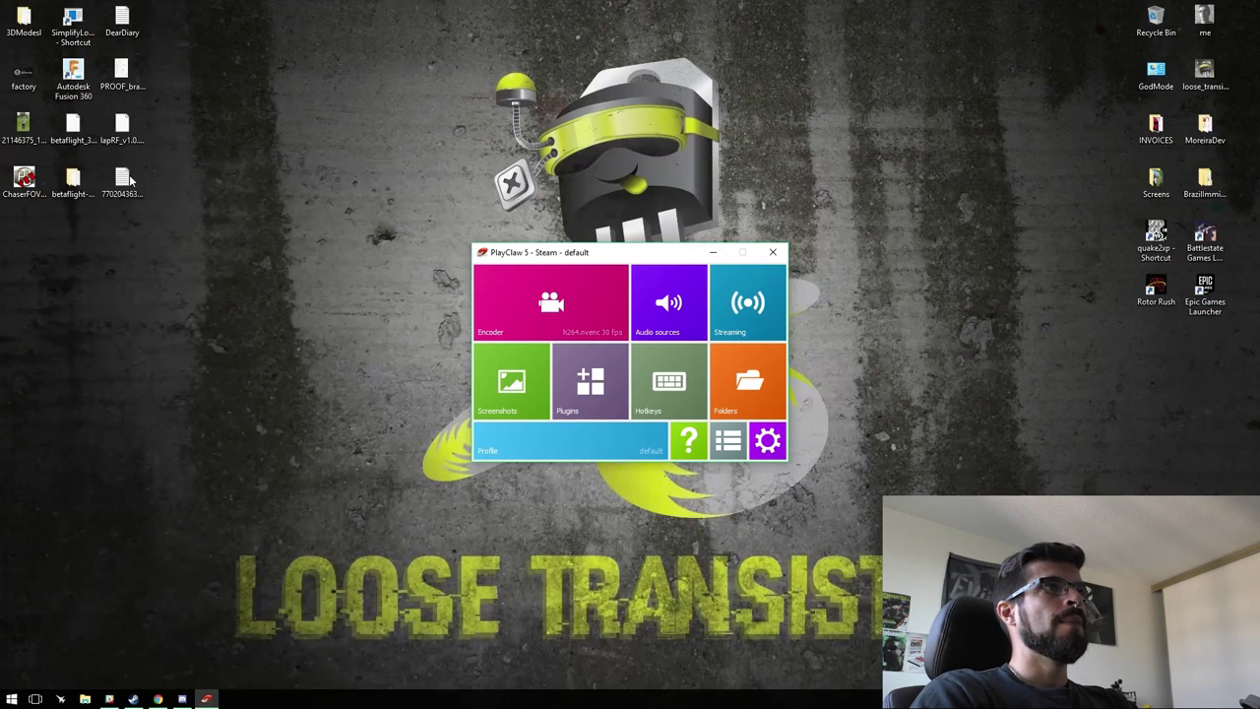
{"action": "left_click", "coordinate": [73, 179]}
{"action": "key", "text": "shift+Delete"}
{"action": "key", "text": "Return"}
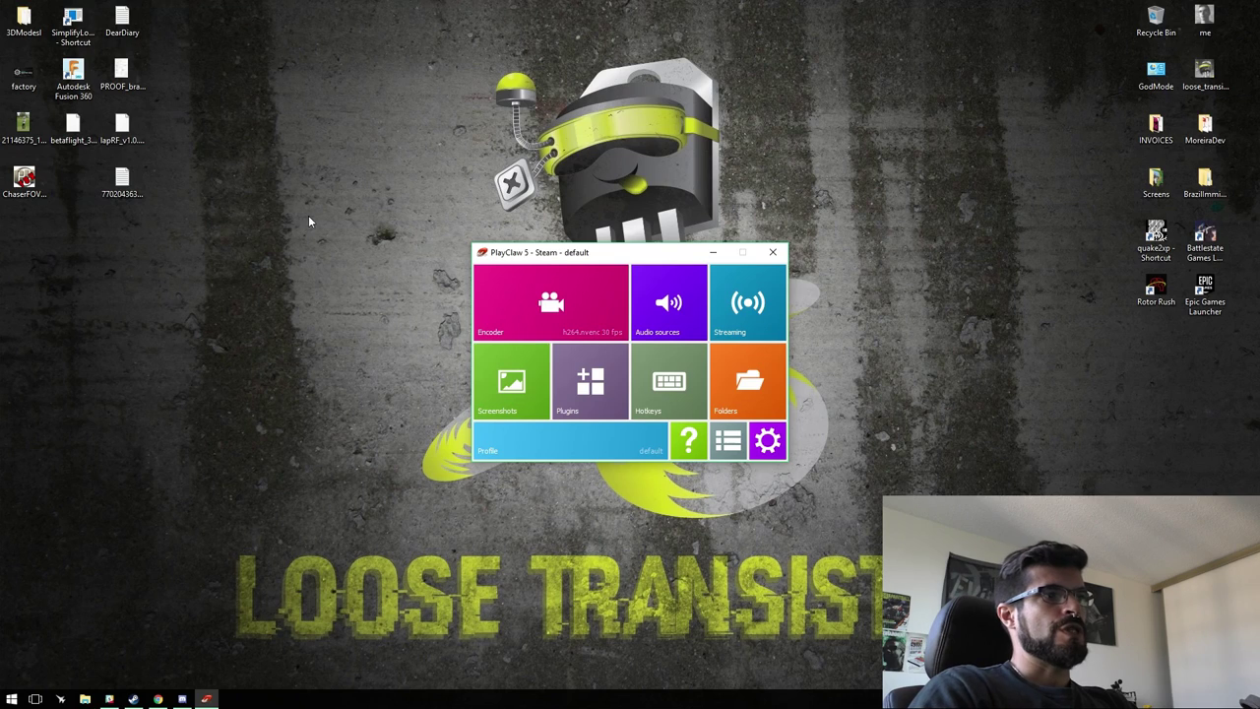
{"action": "left_click", "coordinate": [158, 699]}
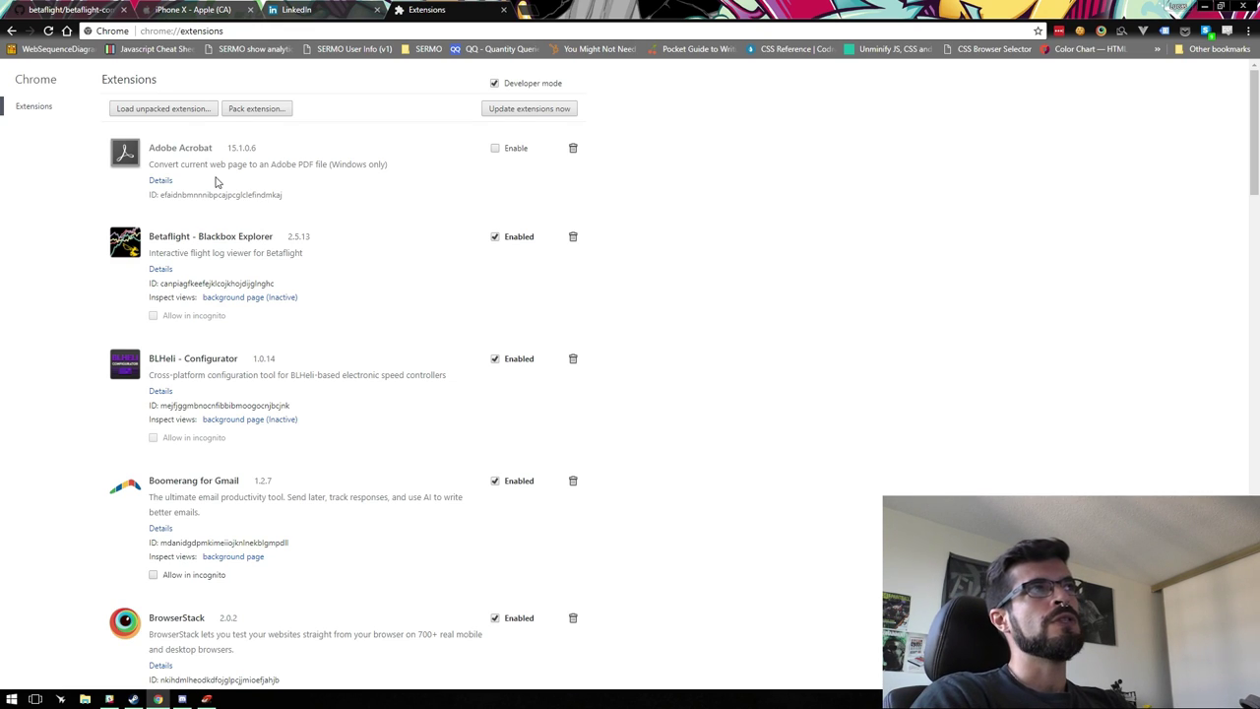
{"action": "left_click", "coordinate": [65, 19]}
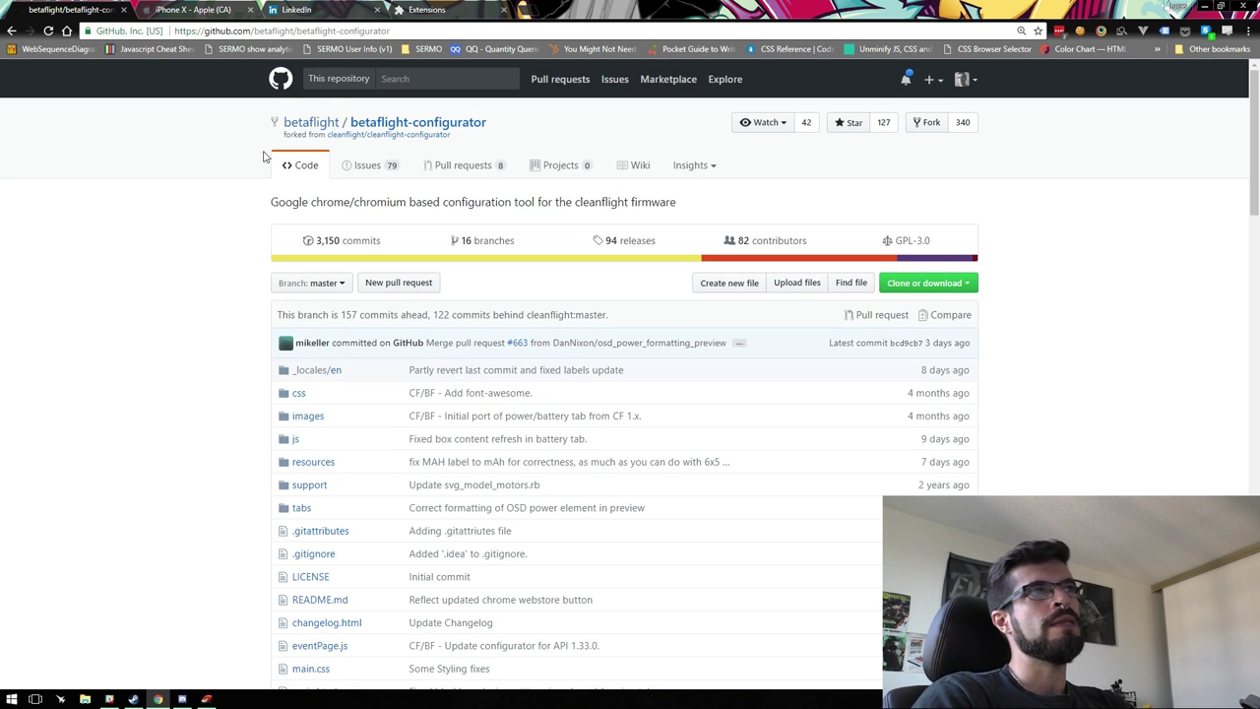
Download the betaflight-configurator master branch as a ZIP and open betaflight-configurator-master.zip
{"action": "left_click", "coordinate": [47, 30]}
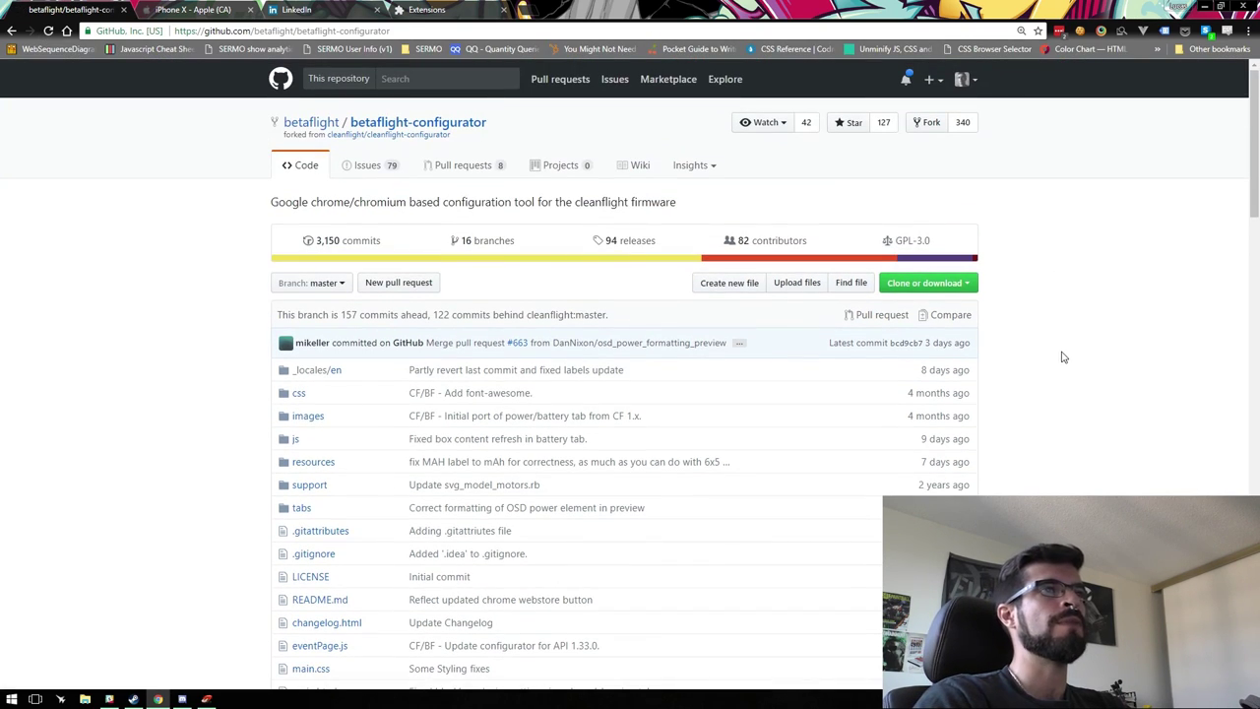
{"action": "left_click", "coordinate": [965, 287]}
{"action": "left_click", "coordinate": [913, 396]}
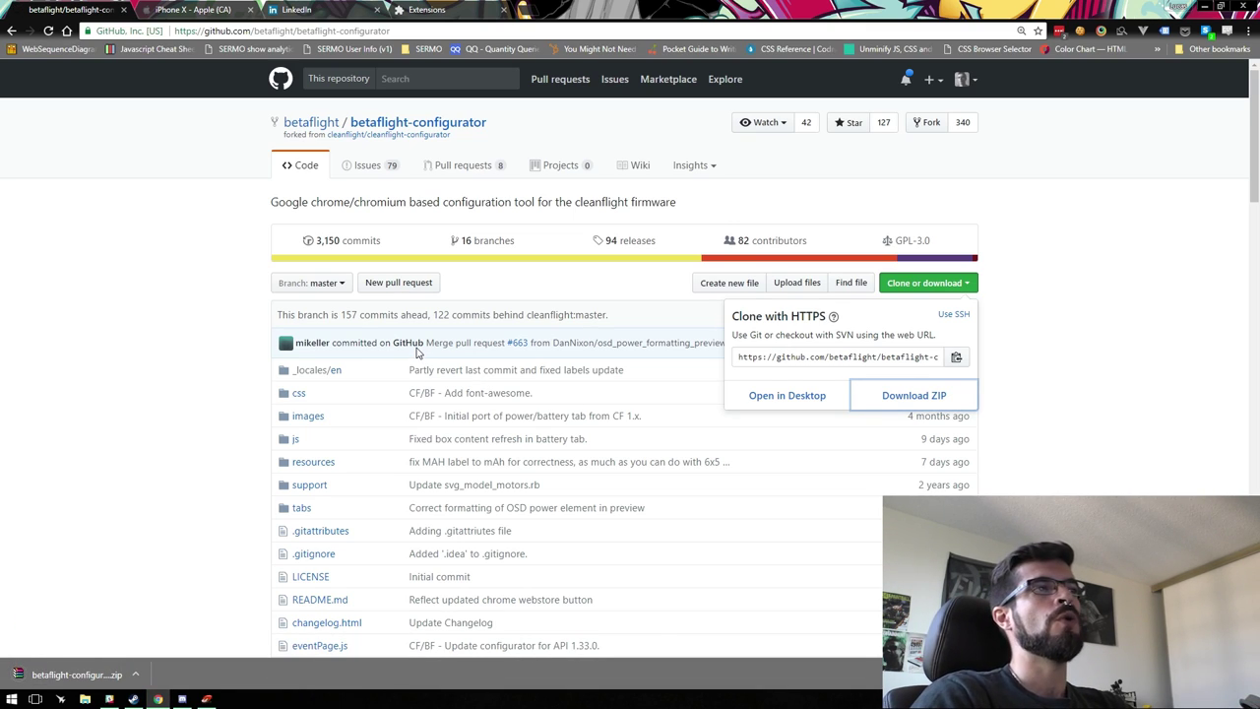
{"action": "left_click", "coordinate": [74, 674]}
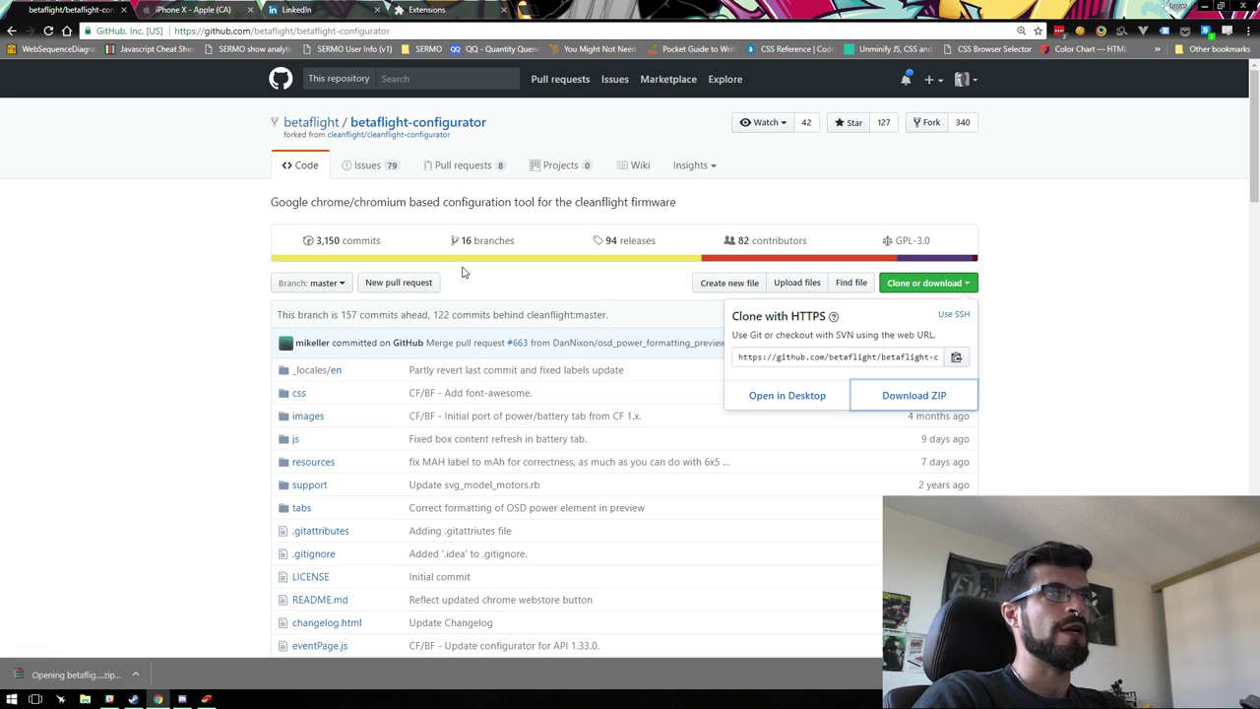
{"action": "left_click", "coordinate": [1203, 5]}
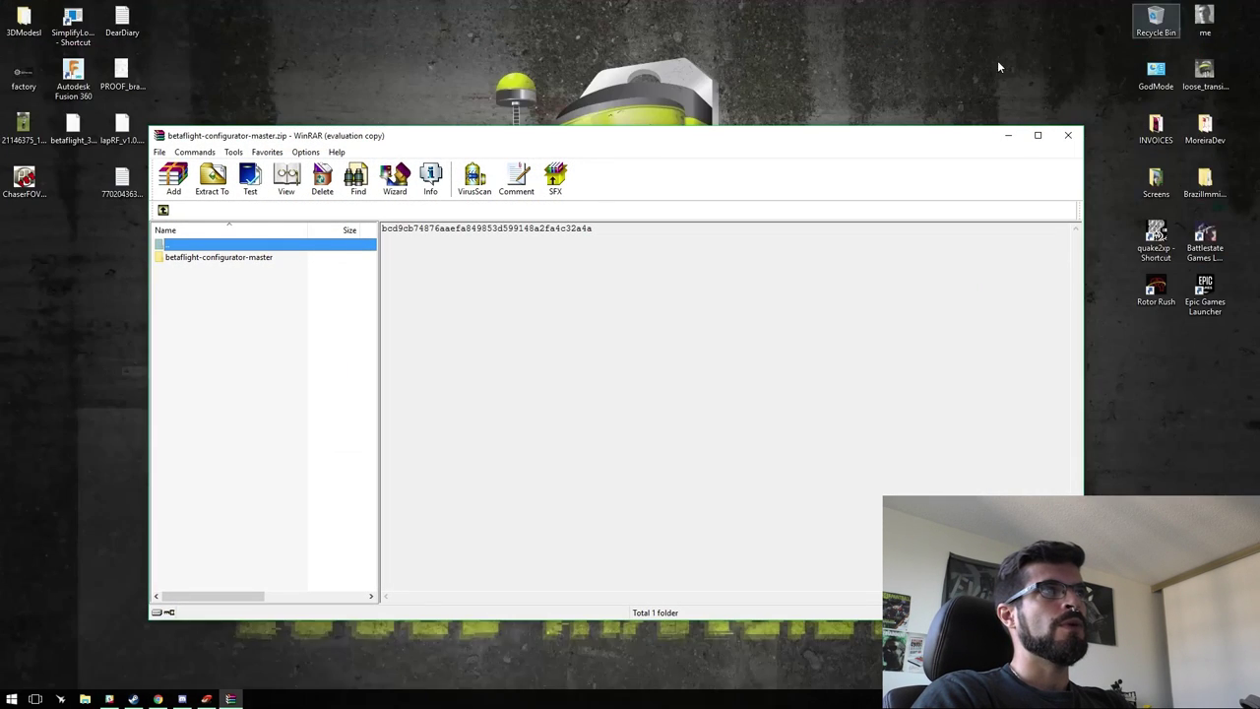
Drag the betaflight-configurator-master folder out of the archive onto the desktop, then close WinRAR
{"action": "left_click", "coordinate": [707, 385]}
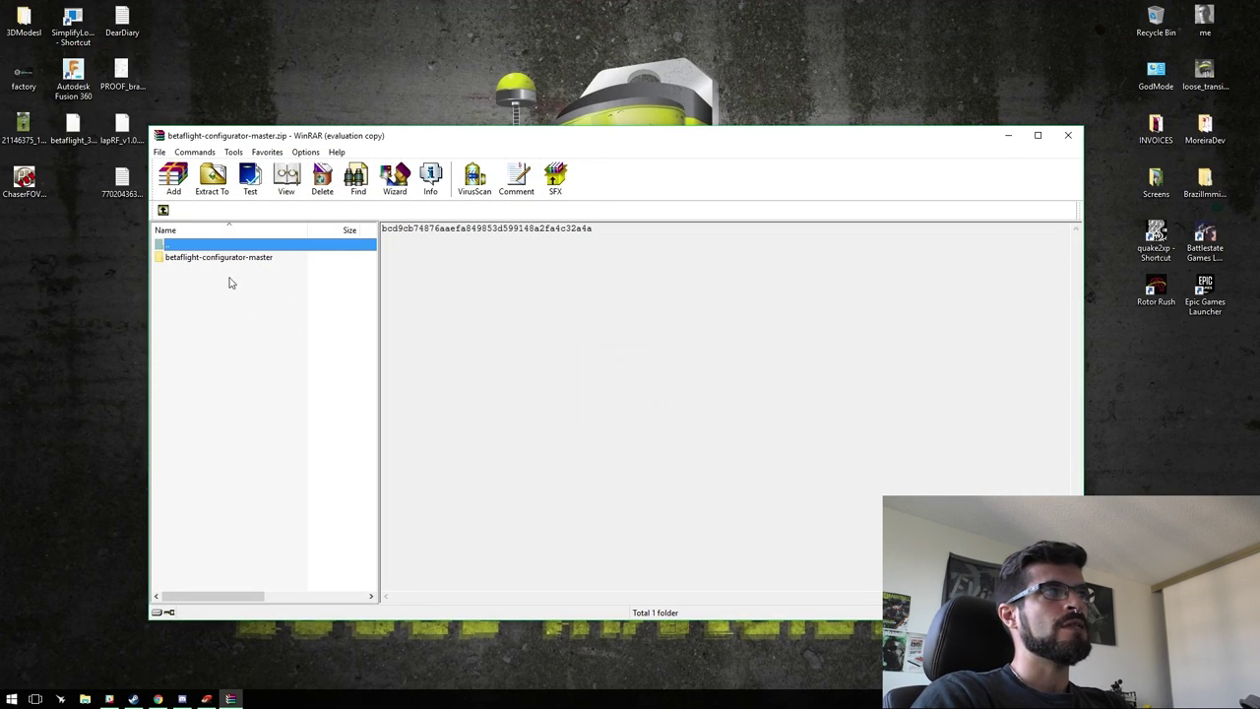
{"action": "left_click", "coordinate": [226, 258]}
{"action": "left_click_drag", "start_coordinate": [68, 181], "coordinate": [70, 183]}
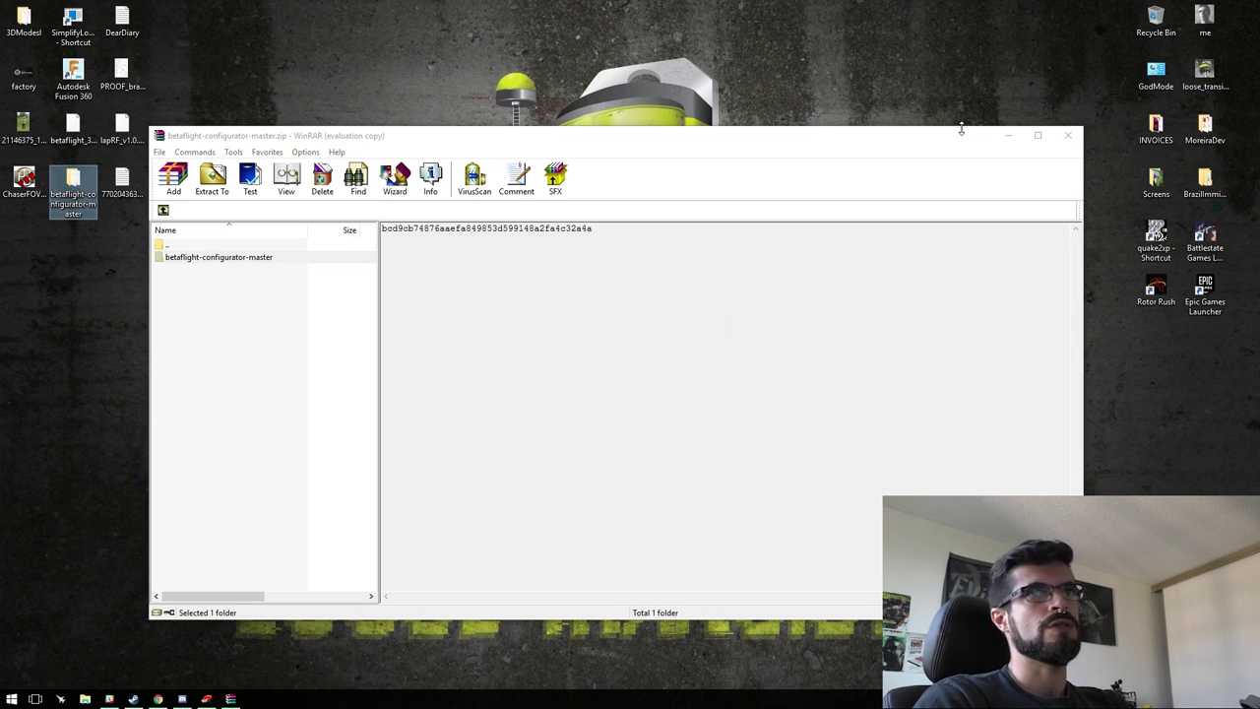
{"action": "left_click", "coordinate": [1067, 139]}
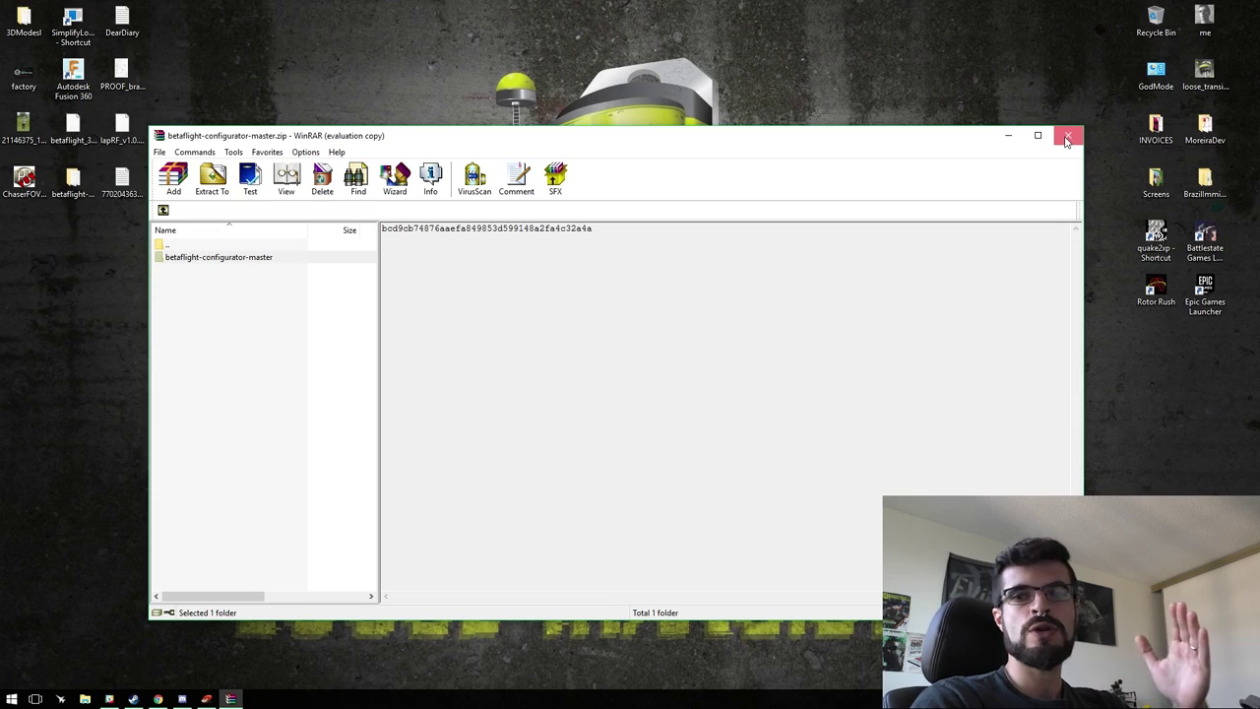
{"action": "left_click", "coordinate": [1067, 140]}
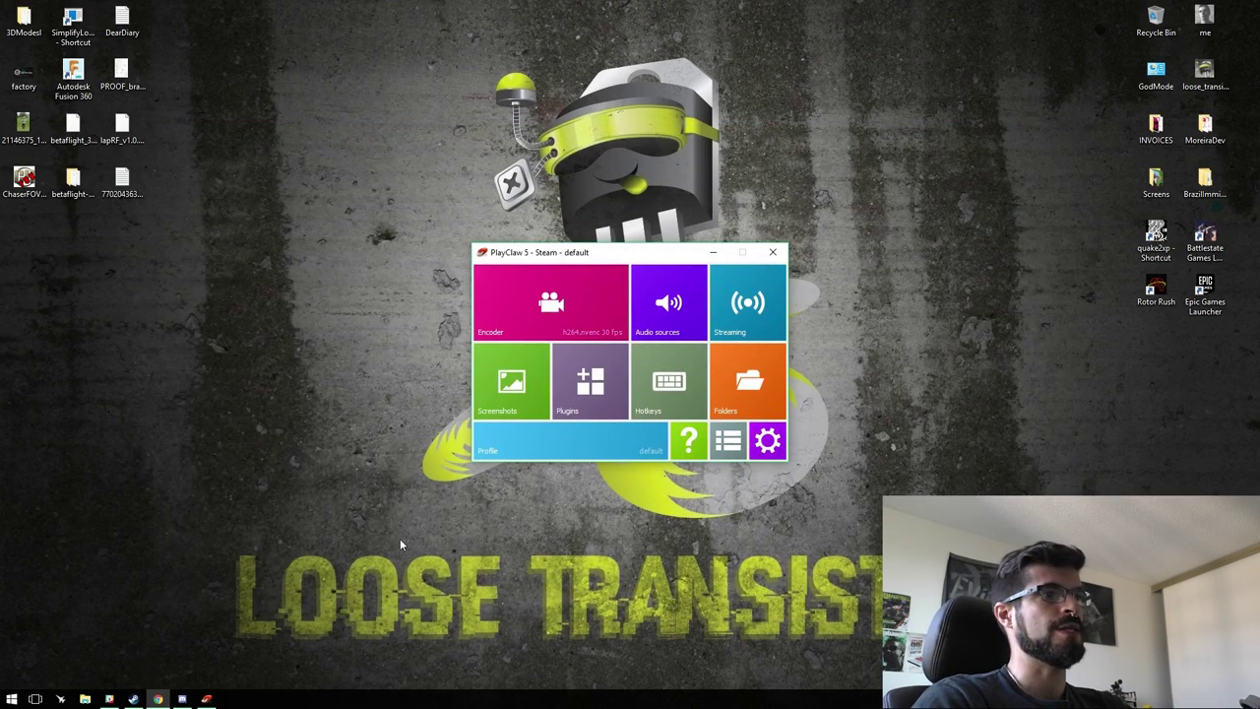
Snap Chrome beside the desktop and load the betaflight-configurator-master folder as an unpacked extension
{"action": "left_click", "coordinate": [158, 699]}
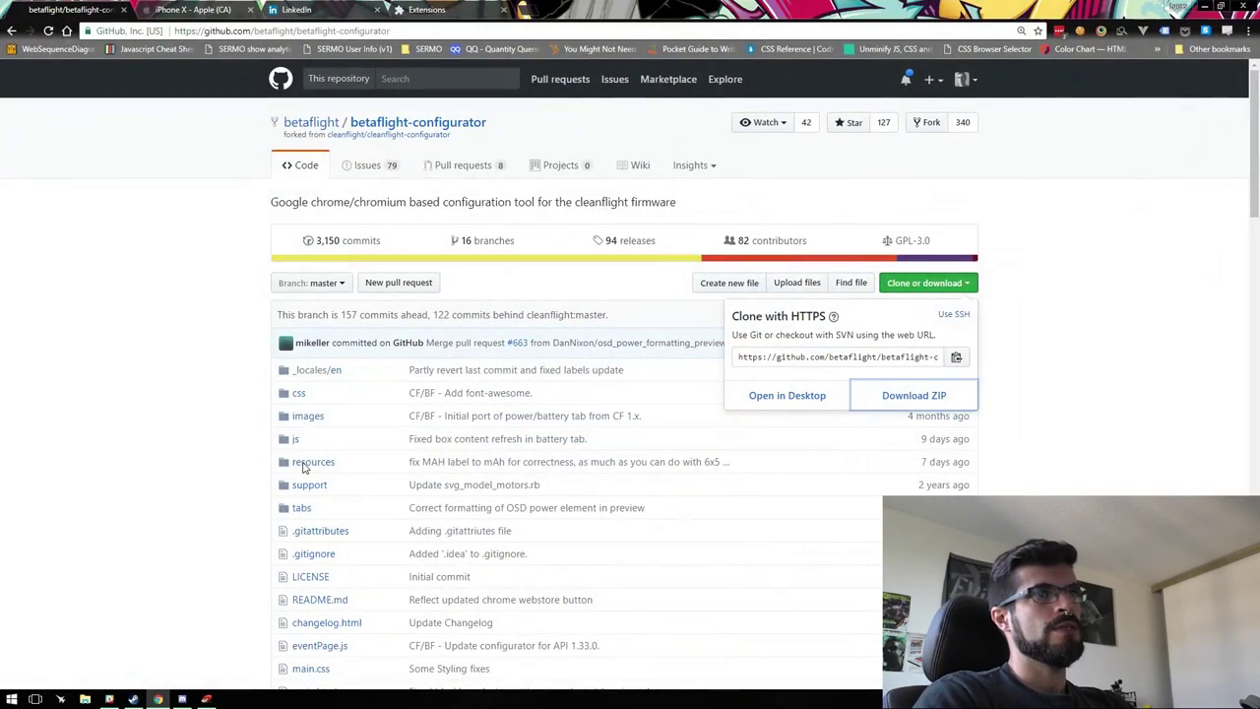
{"action": "key", "text": "super+Right"}
{"action": "left_click", "coordinate": [568, 487]}
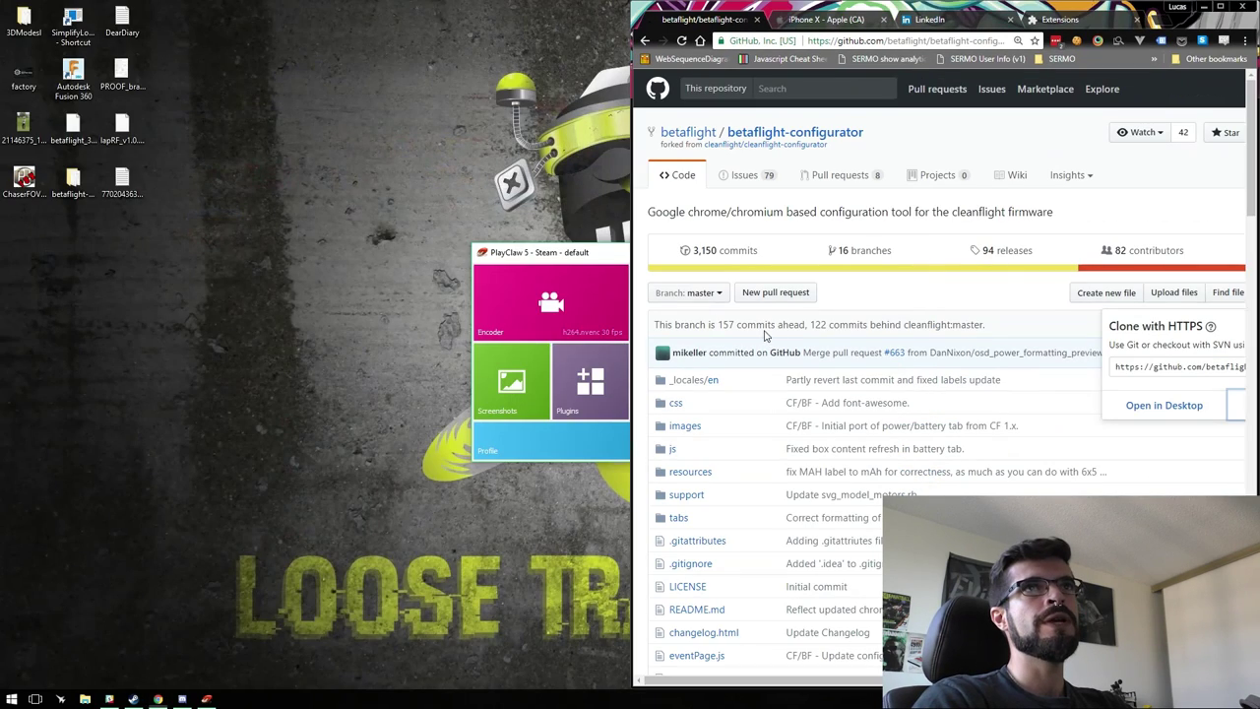
{"action": "left_click", "coordinate": [1064, 19]}
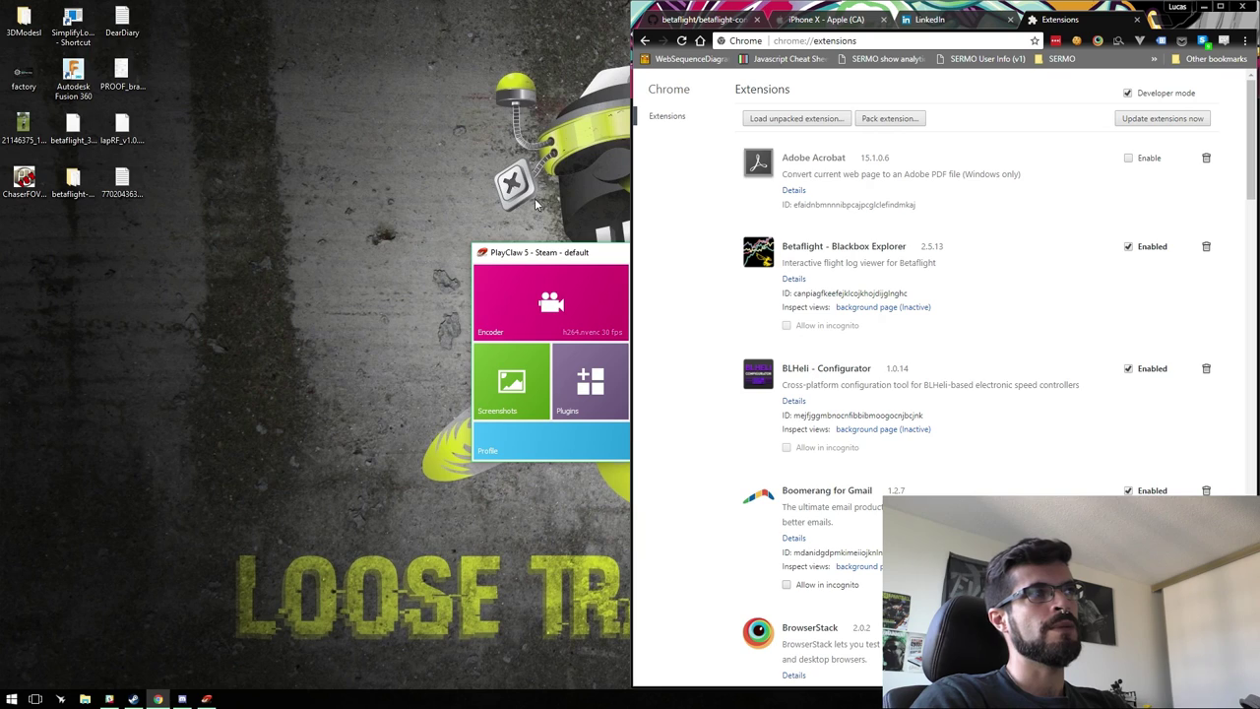
{"action": "left_click_drag", "start_coordinate": [76, 194], "coordinate": [851, 206]}
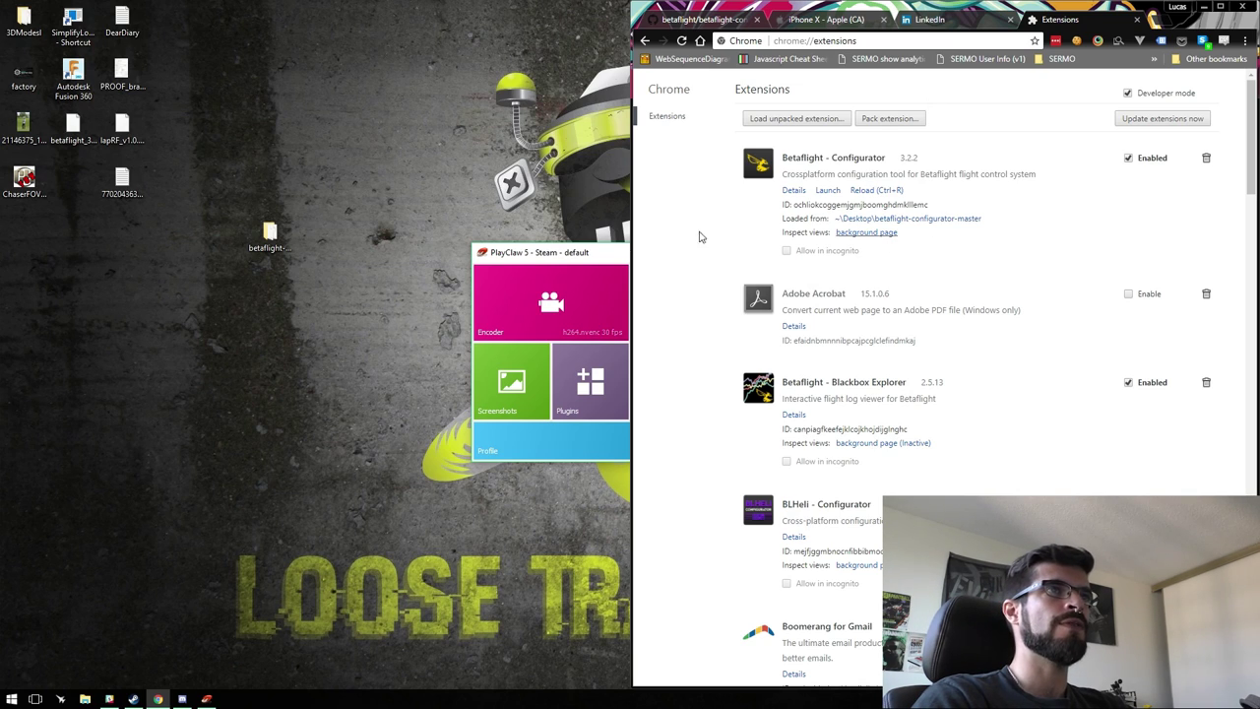
Maximize Chrome and close the iPhone X - Apple and LinkedIn tabs
{"action": "left_click", "coordinate": [1220, 6]}
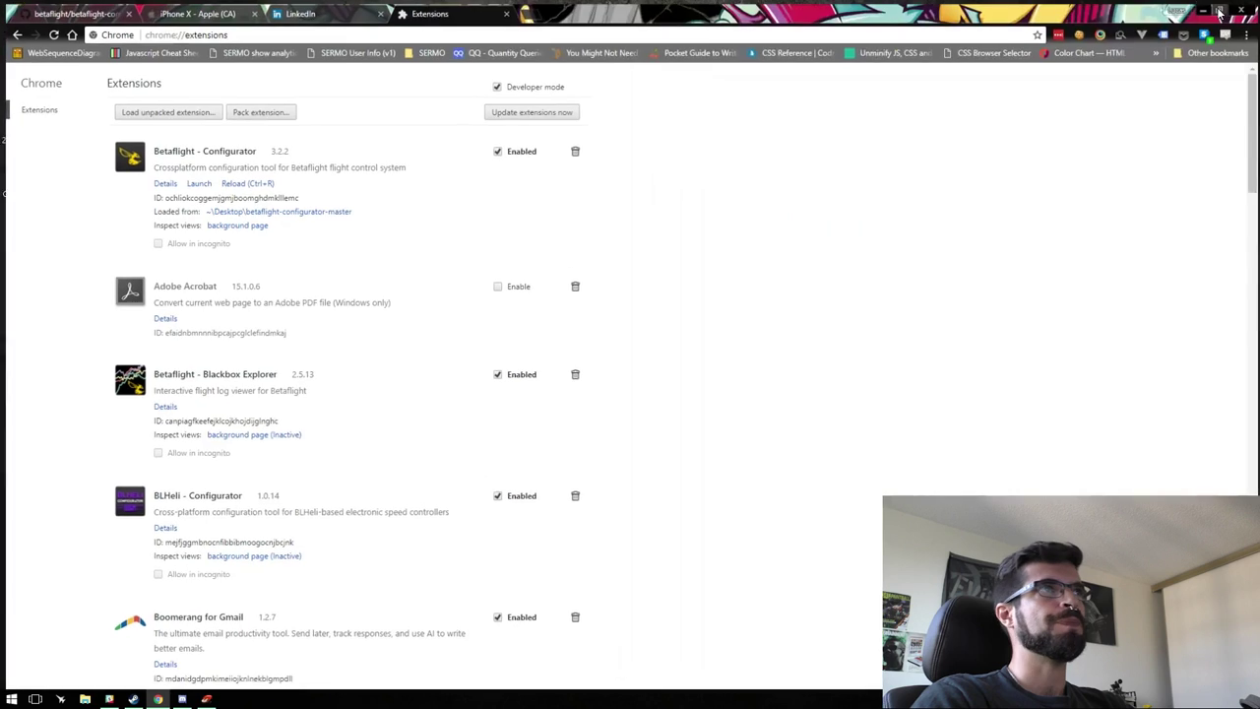
{"action": "left_click", "coordinate": [250, 10]}
{"action": "left_click", "coordinate": [247, 12]}
{"action": "left_click", "coordinate": [249, 10]}
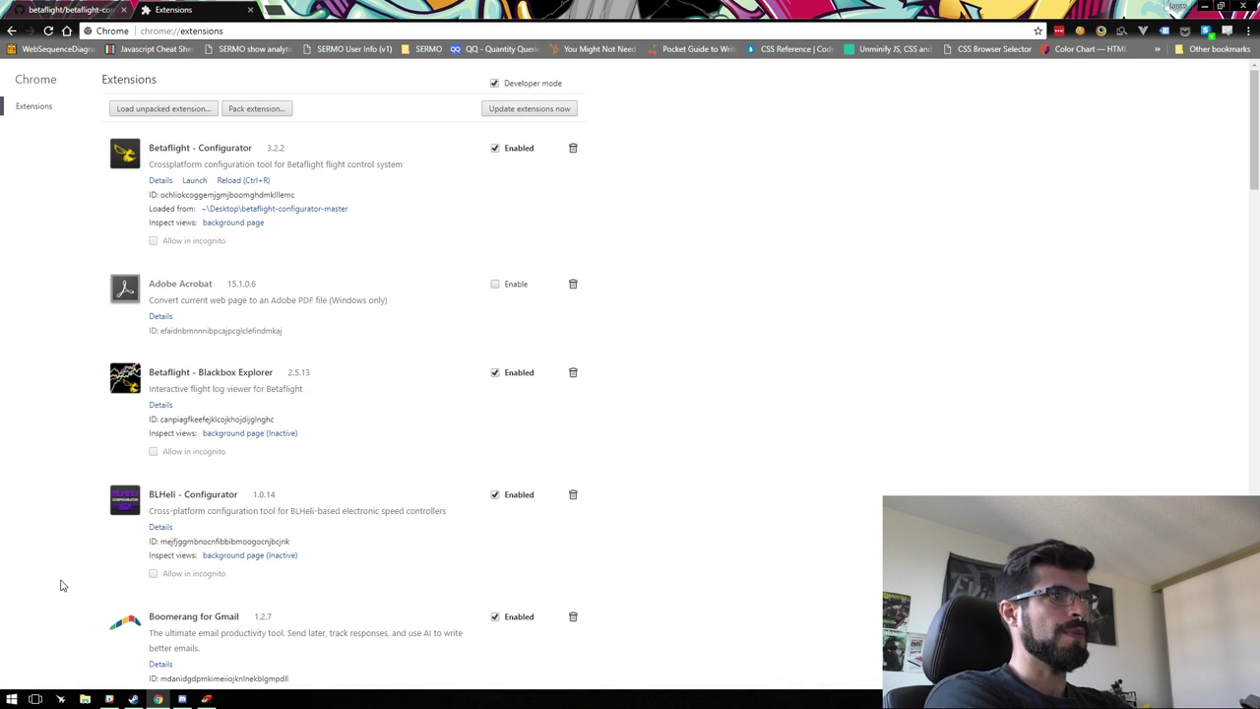
Launch Betaflight Configurator by searching 'beta' in the Start search
{"action": "key", "text": "super"}
{"action": "type", "text": "beta"}
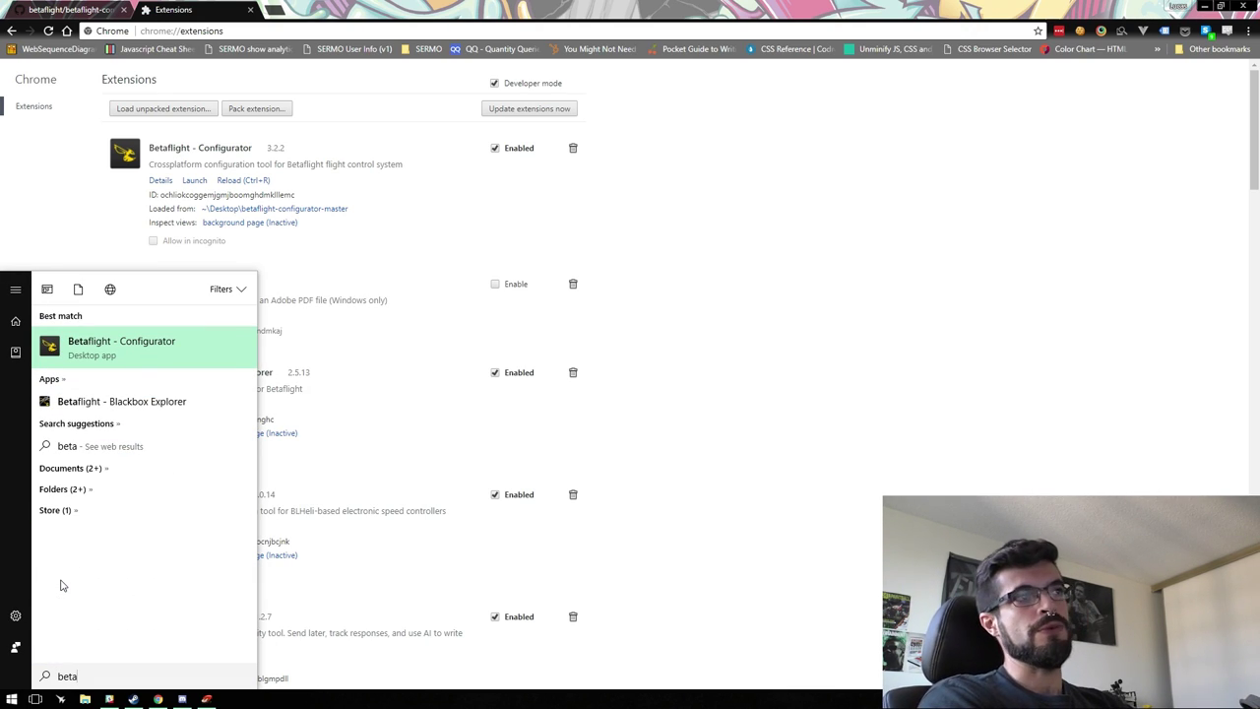
{"action": "type", "text": "0"}
{"action": "key", "text": "BackSpace"}
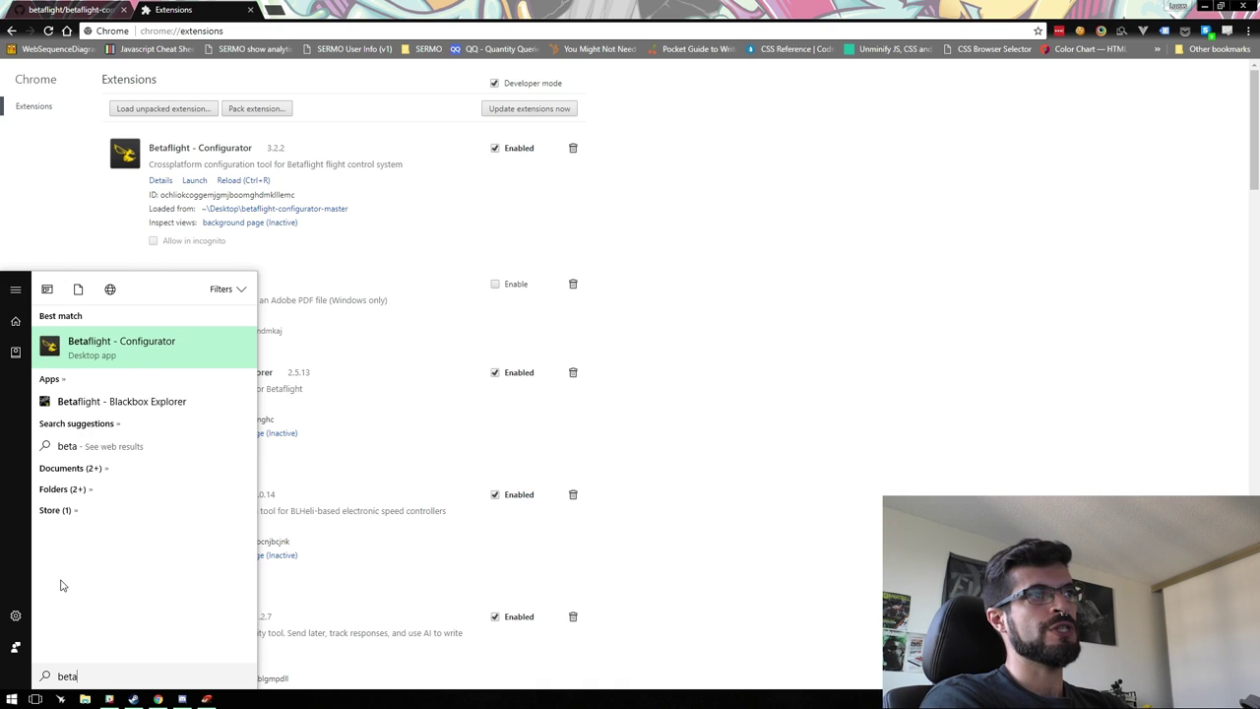
{"action": "key", "text": "Return"}
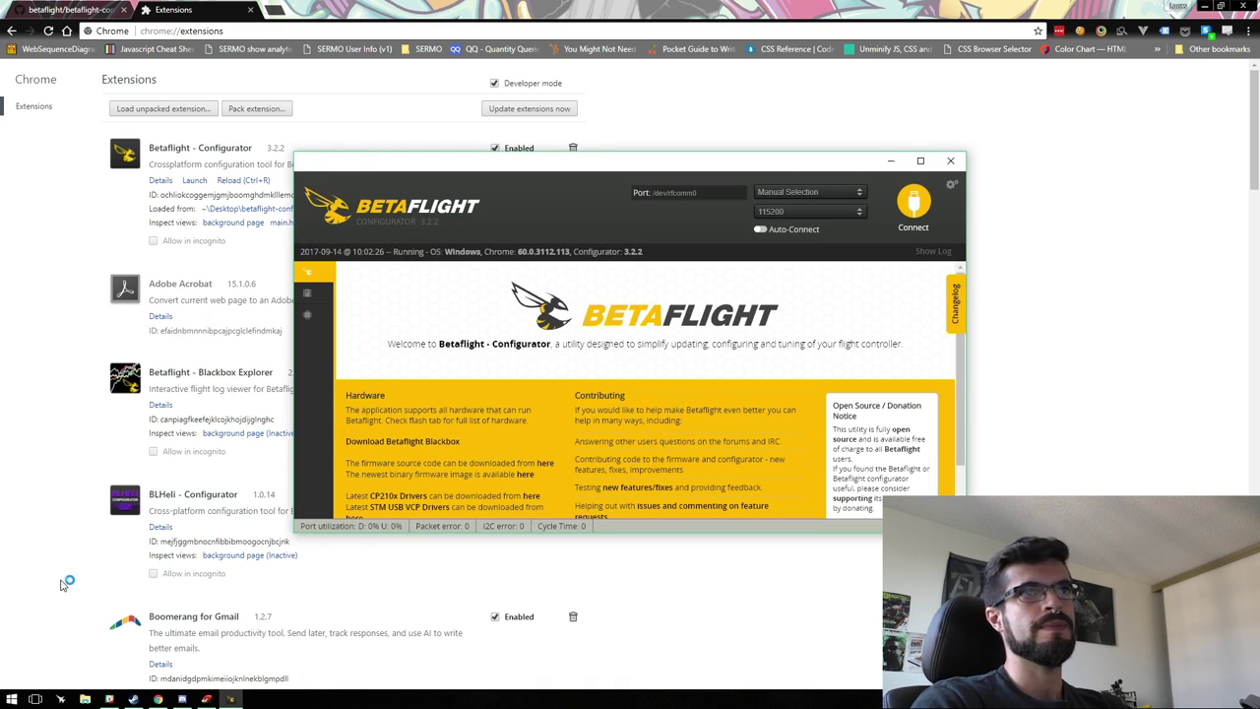
Maximize the Betaflight Configurator window and connect to the flight controller
{"action": "left_click", "coordinate": [921, 161]}
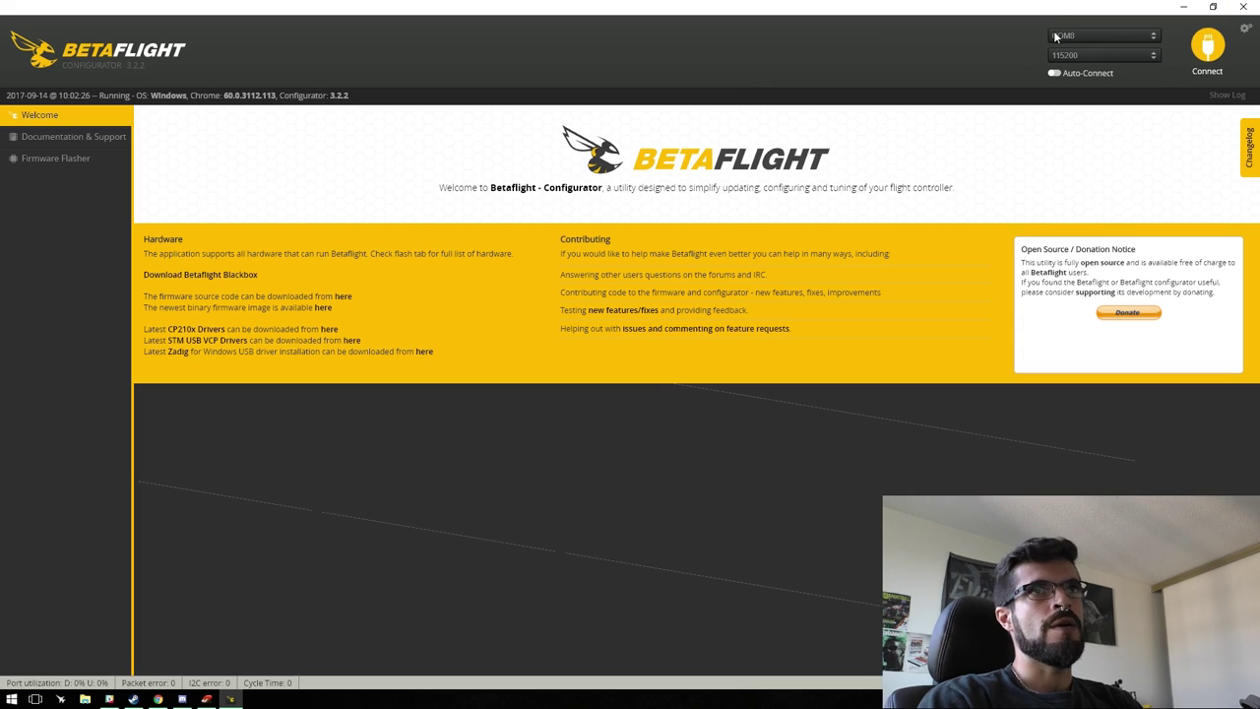
{"action": "left_click", "coordinate": [1207, 44]}
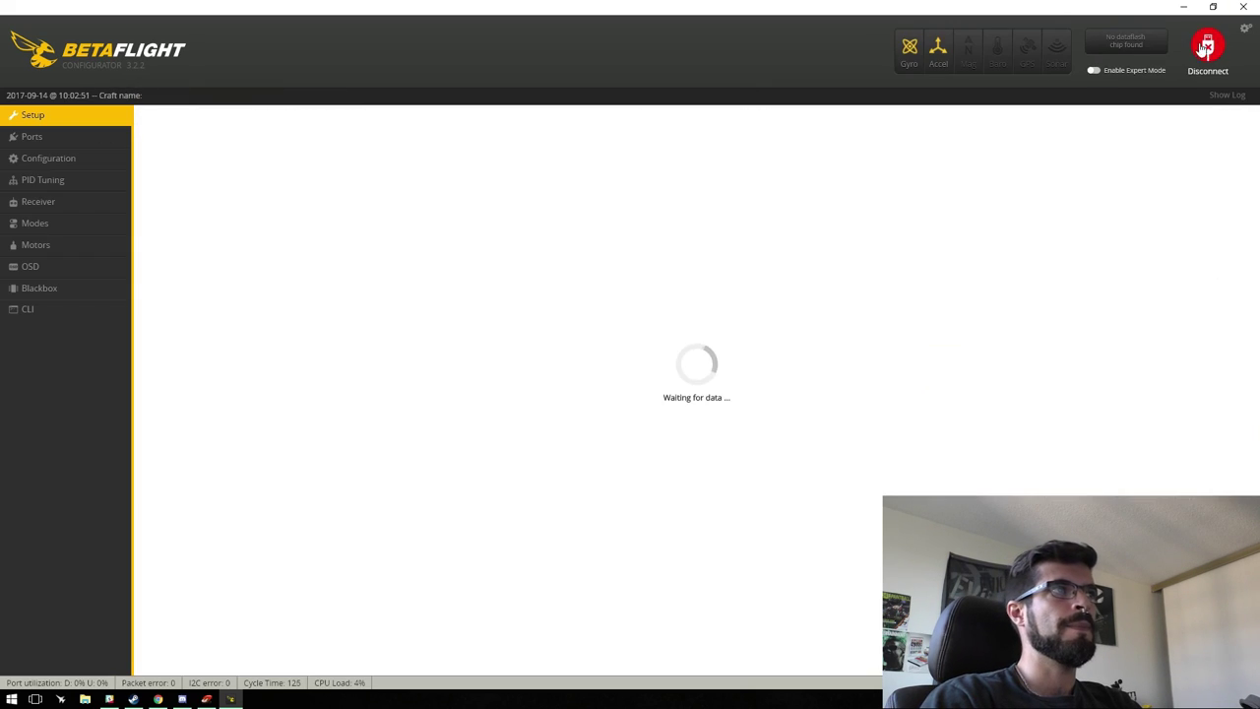
Run the version command in the CLI to show the current firmware version
{"action": "left_click", "coordinate": [25, 309]}
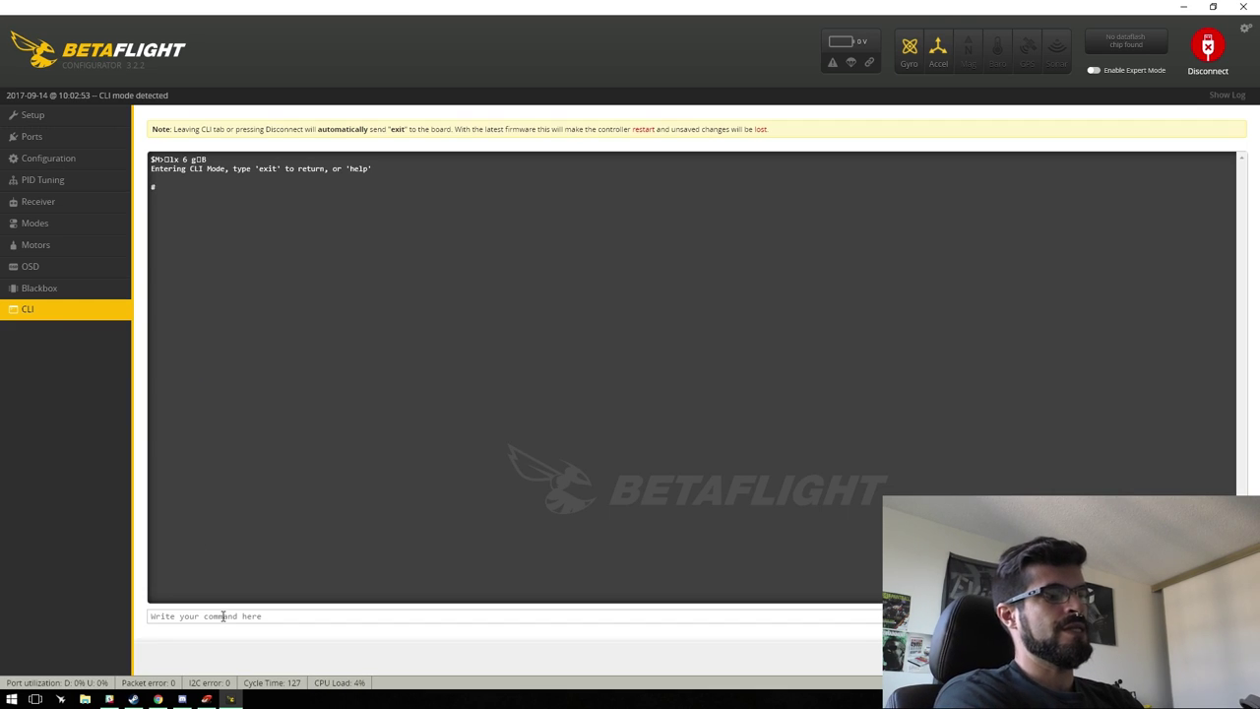
{"action": "type", "text": "version"}
{"action": "key", "text": "Return"}
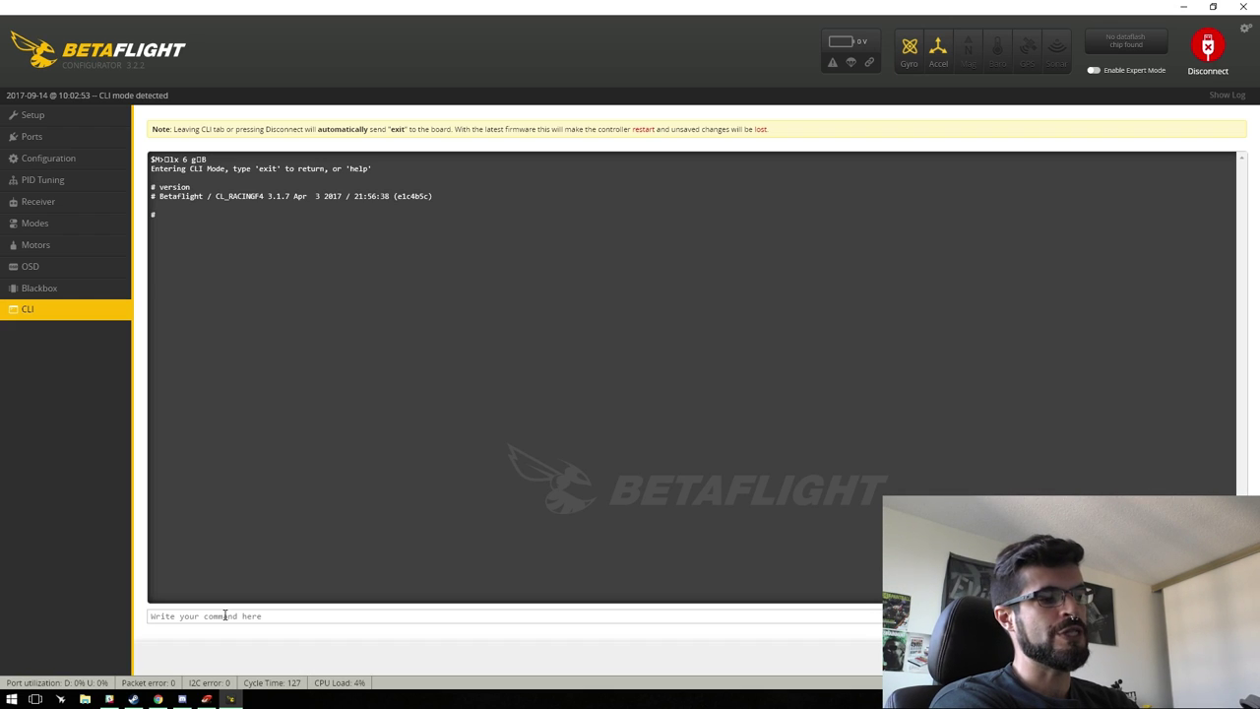
Send the bl command from the CLI to reboot the board into DFU mode
{"action": "type", "text": "d"}
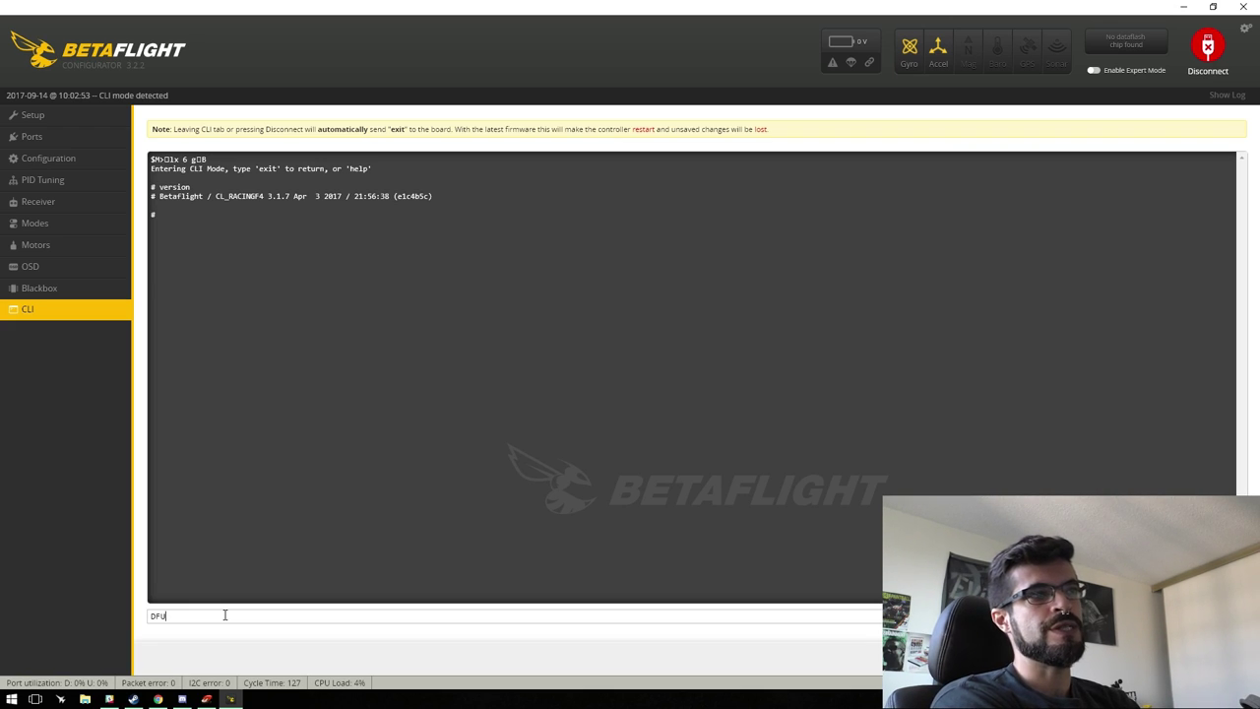
{"action": "key", "text": "BackSpace"}
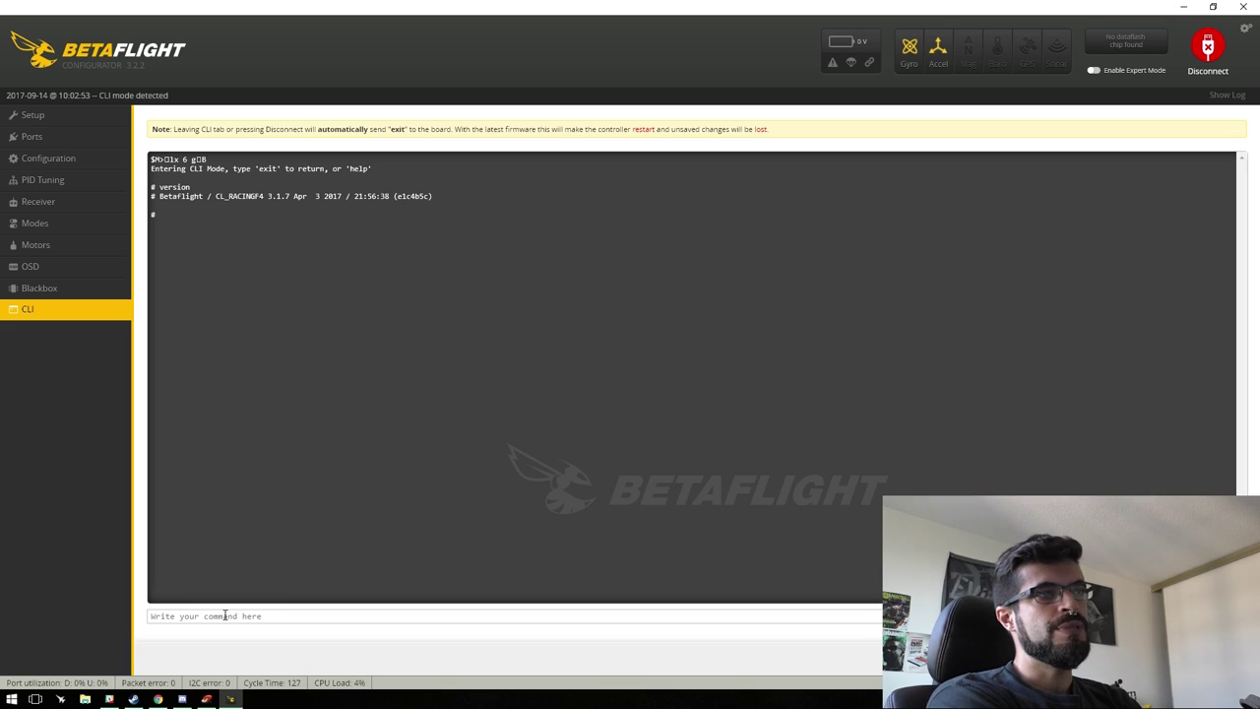
{"action": "type", "text": "B"}
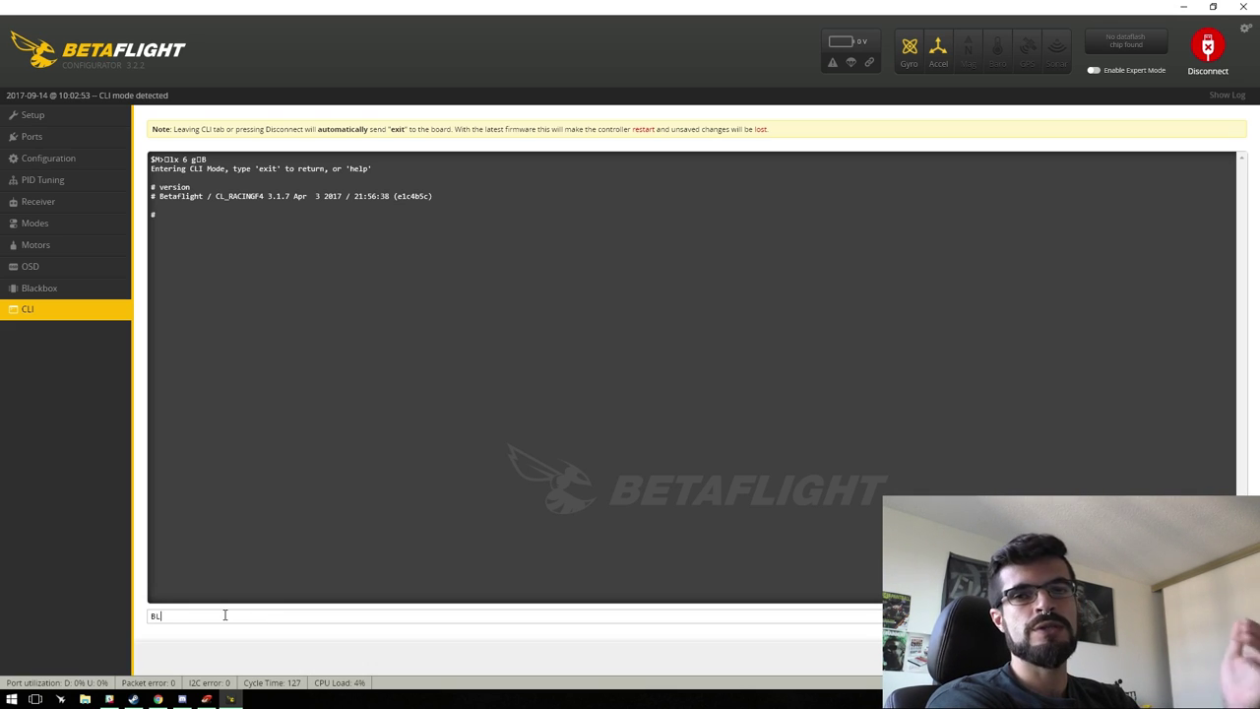
{"action": "key", "text": "BackSpace"}
{"action": "type", "text": "BL"}
{"action": "key", "text": "Return"}
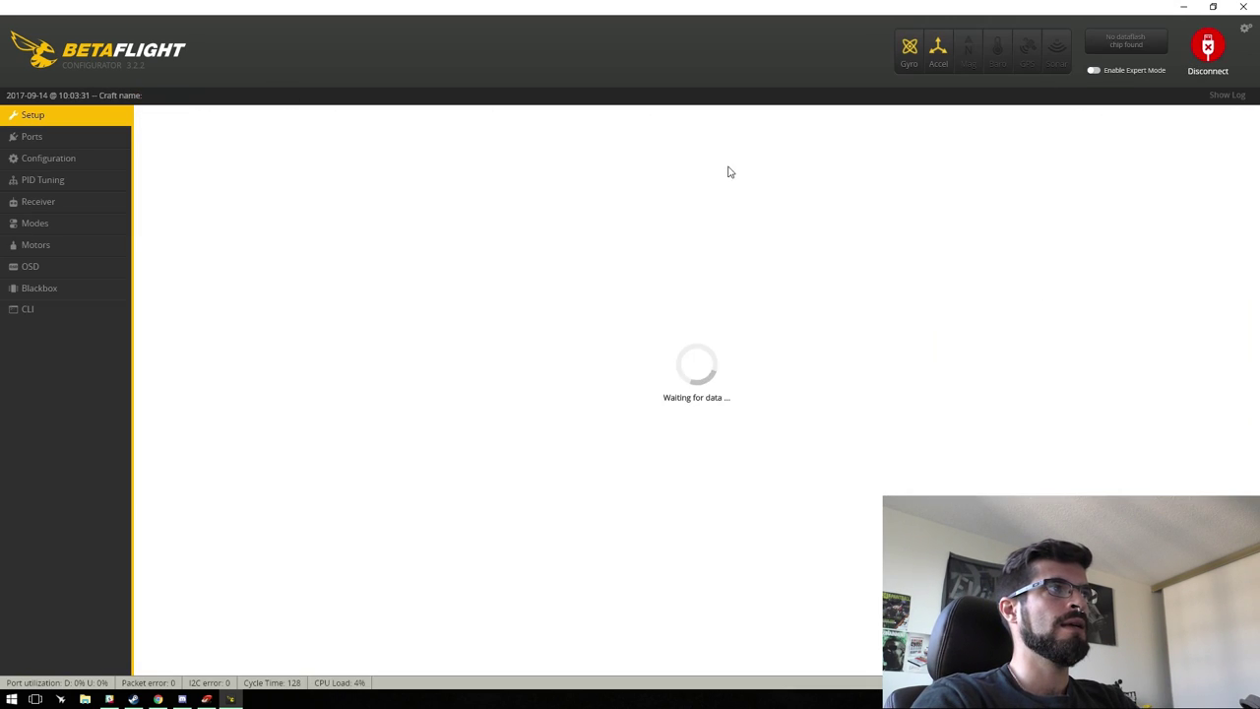
{"action": "left_click", "coordinate": [53, 311]}
{"action": "type", "text": "bl"}
{"action": "key", "text": "Return"}
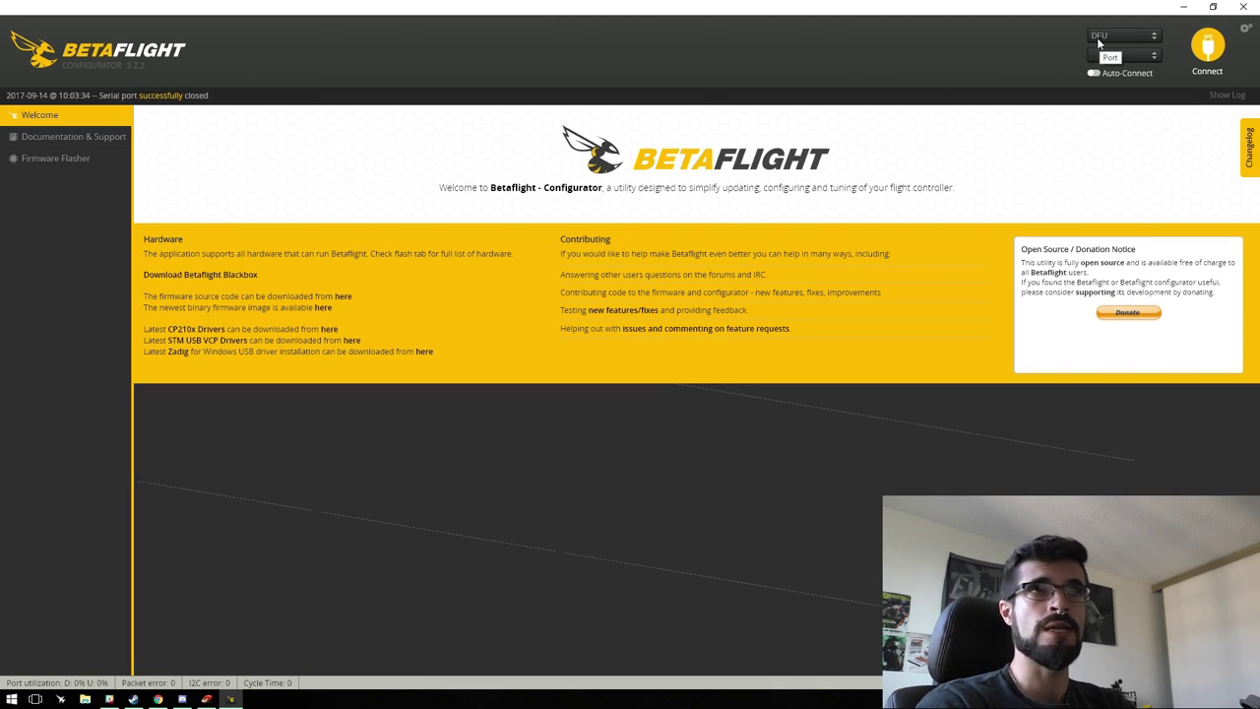
{"action": "left_click", "coordinate": [93, 160]}
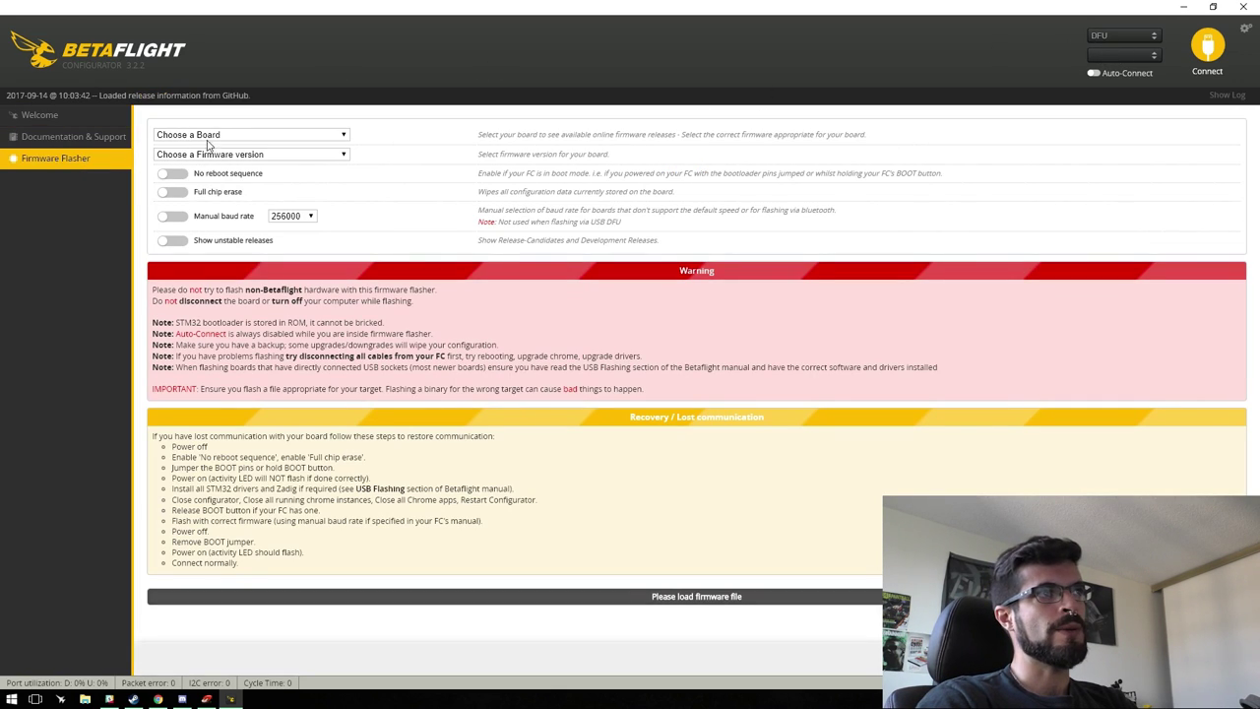
Choose CL_RACINGF4 as the board and turn on Show unstable releases
{"action": "left_click", "coordinate": [207, 136]}
{"action": "scroll", "coordinate": [217, 313], "scroll_direction": "down", "scroll_amount": 3}
{"action": "scroll", "coordinate": [216, 313], "scroll_direction": "down", "scroll_amount": 3}
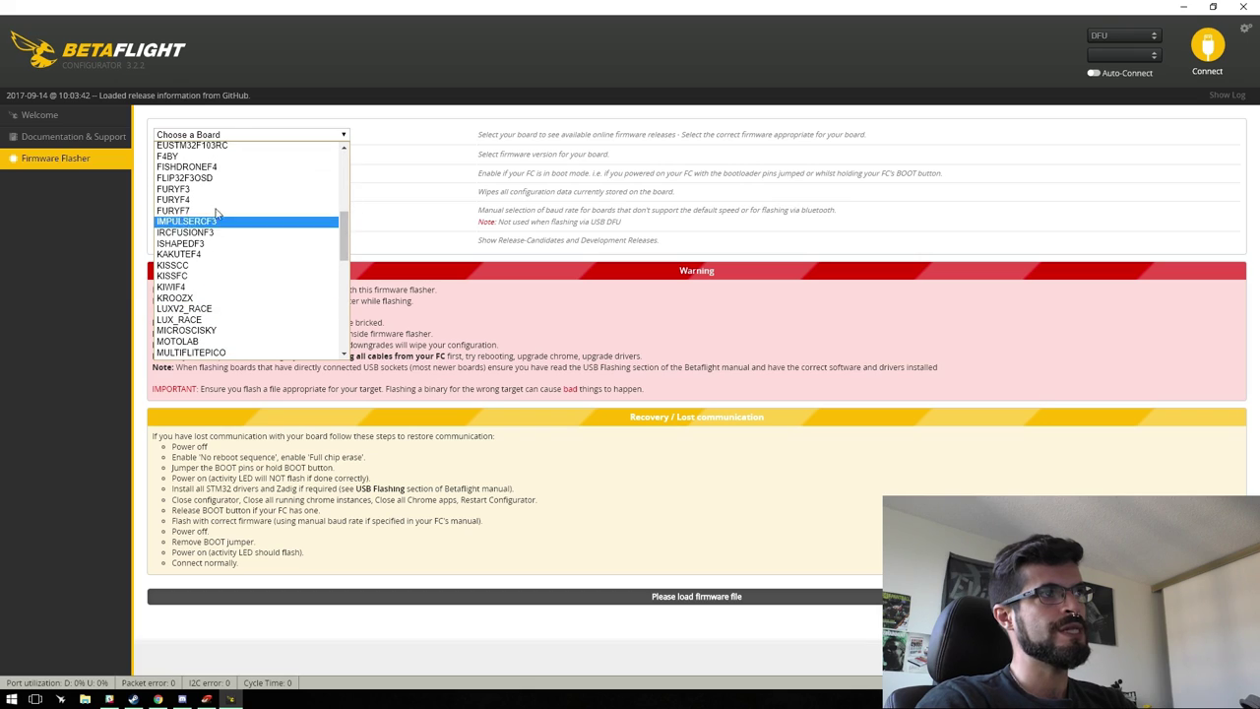
{"action": "scroll", "coordinate": [216, 196], "scroll_direction": "up", "scroll_amount": 4}
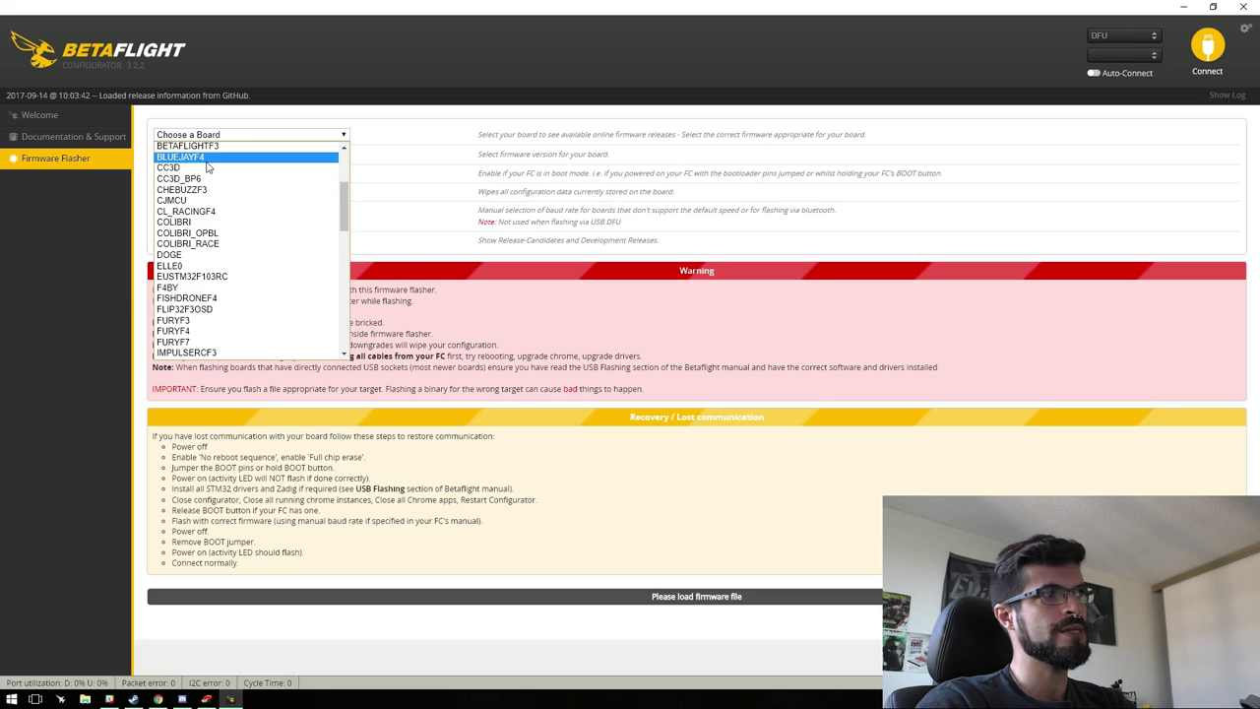
{"action": "left_click", "coordinate": [205, 215]}
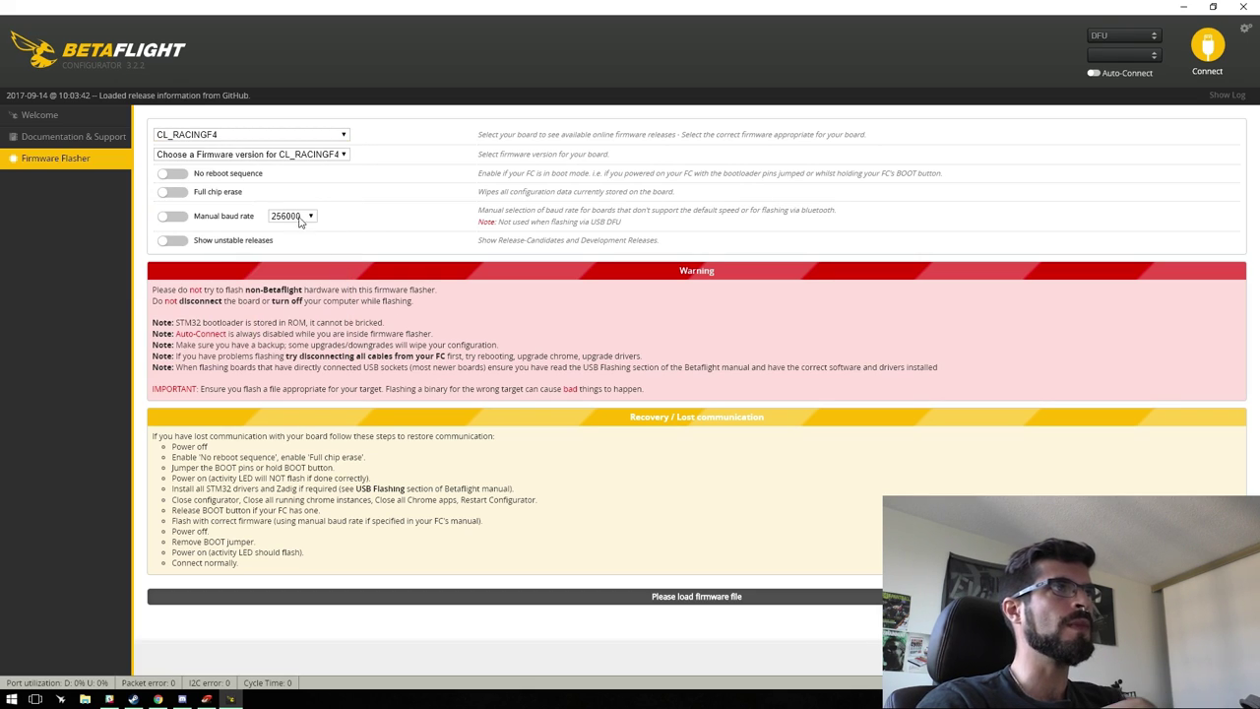
{"action": "left_click", "coordinate": [170, 243]}
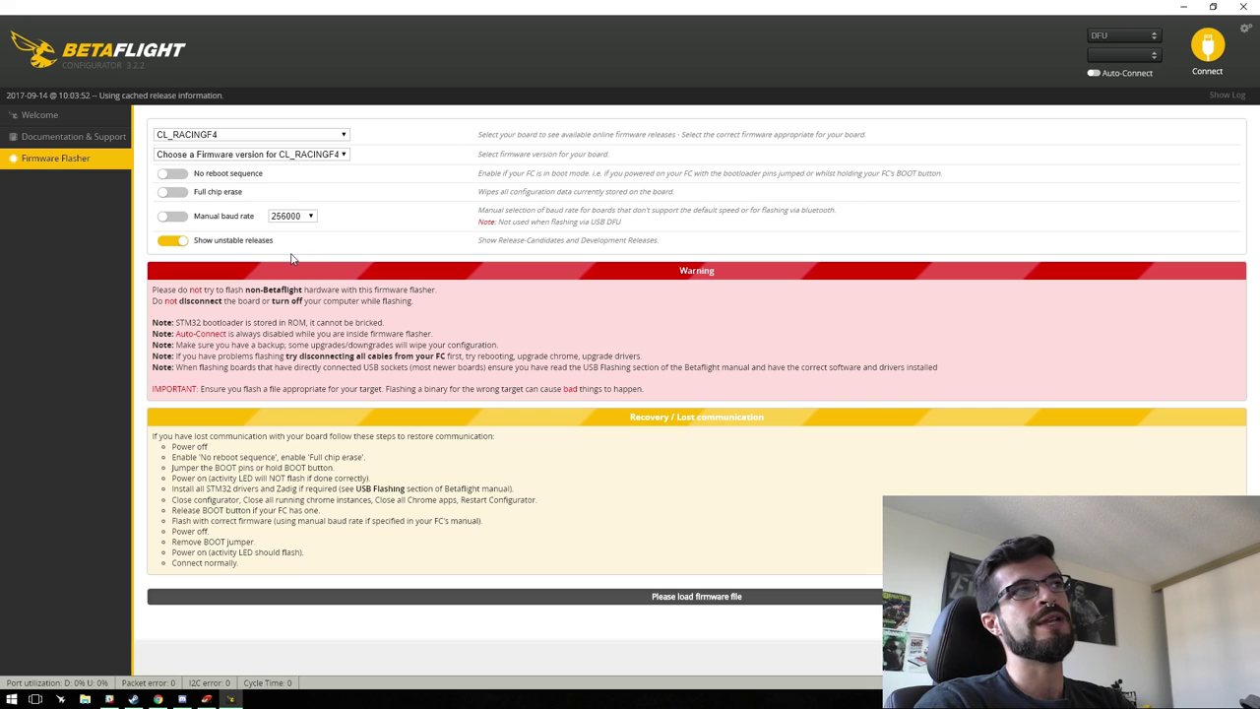
Look through the firmware version list without choosing a version, then switch back to Chrome
{"action": "left_click", "coordinate": [288, 157]}
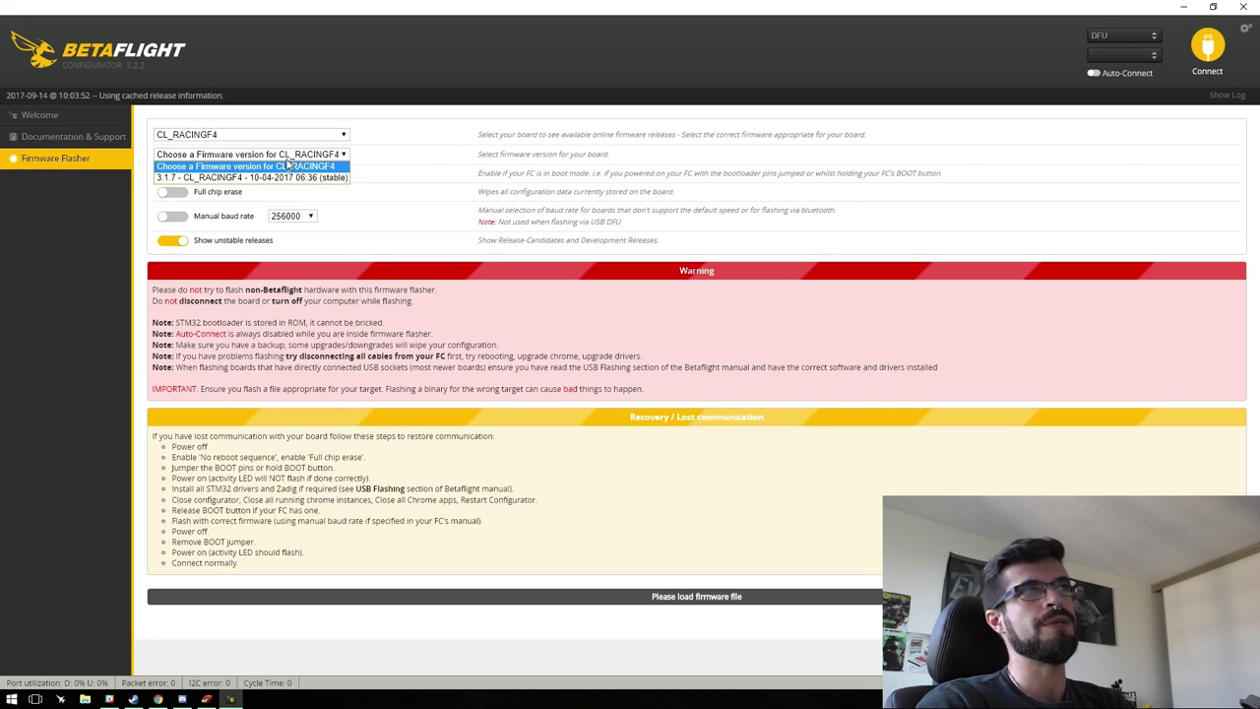
{"action": "left_click", "coordinate": [374, 175]}
{"action": "left_click", "coordinate": [275, 159]}
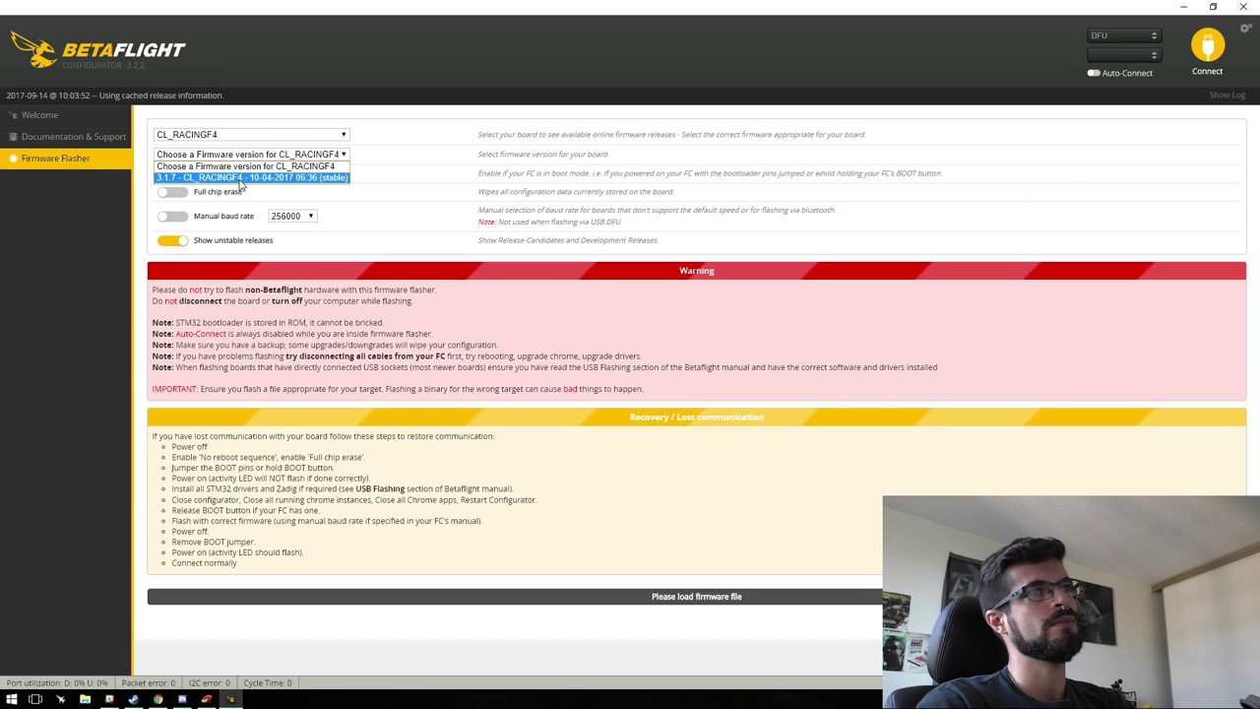
{"action": "left_click", "coordinate": [385, 202]}
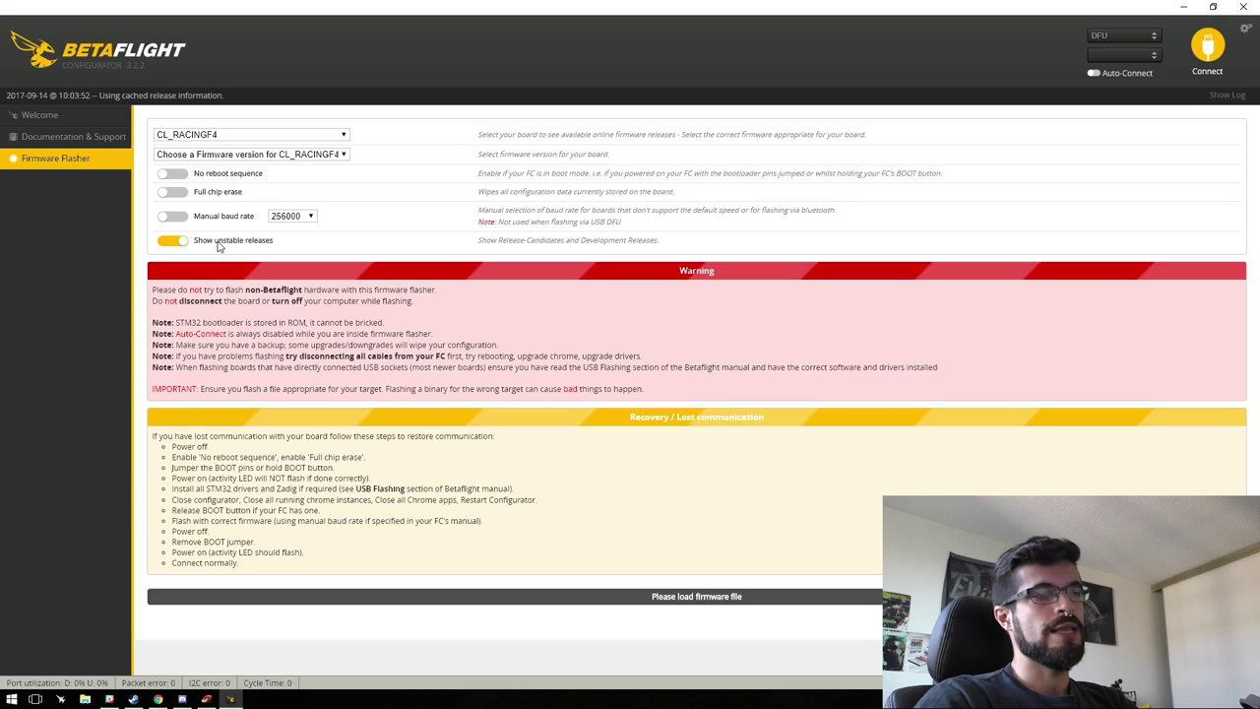
{"action": "left_click", "coordinate": [291, 154]}
{"action": "left_click", "coordinate": [251, 162]}
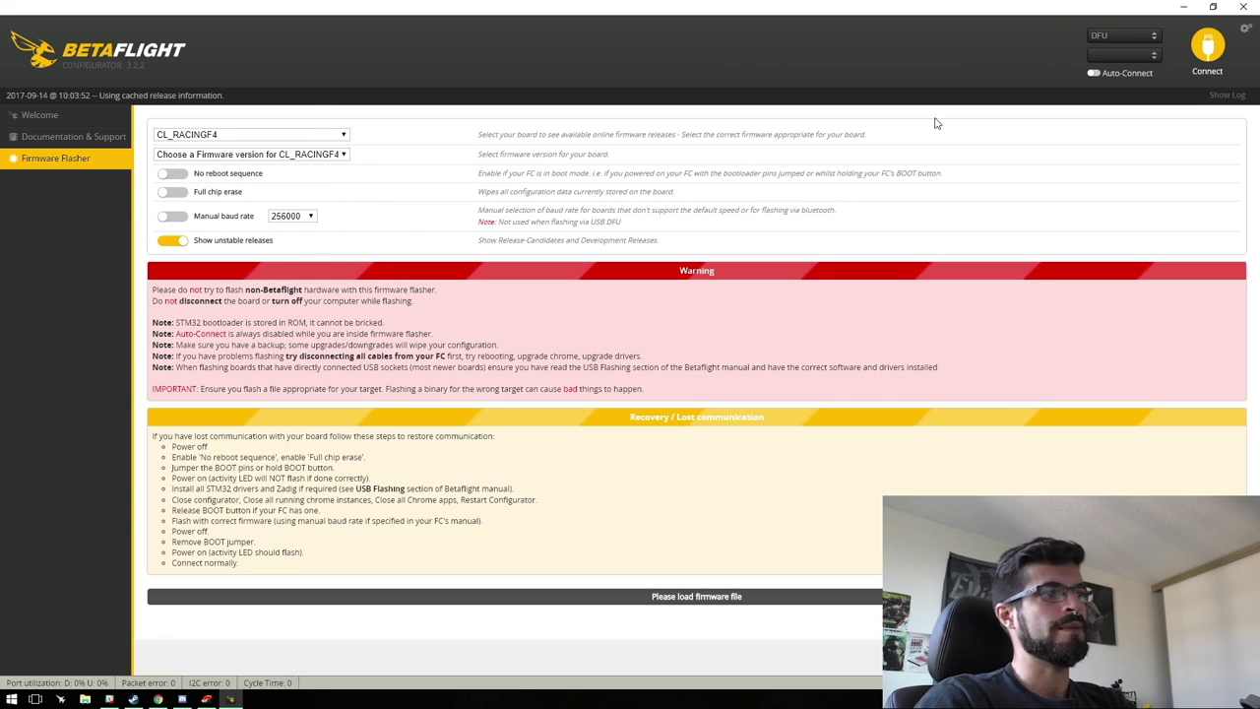
{"action": "left_click", "coordinate": [157, 698]}
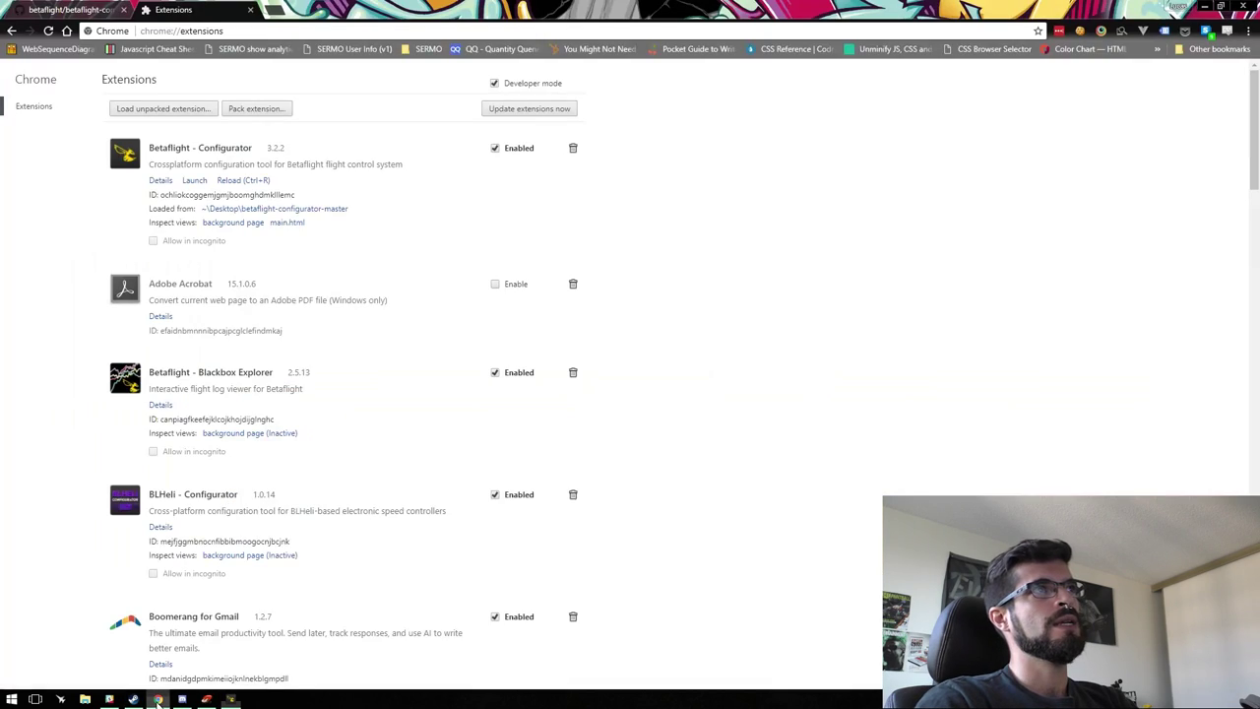
{"action": "left_click", "coordinate": [276, 14]}
Download the betaflight_3.2.0_CLRACINGF4 hex from the Betaflight GitHub releases page and show it in its folder
{"action": "type", "text": "beta"}
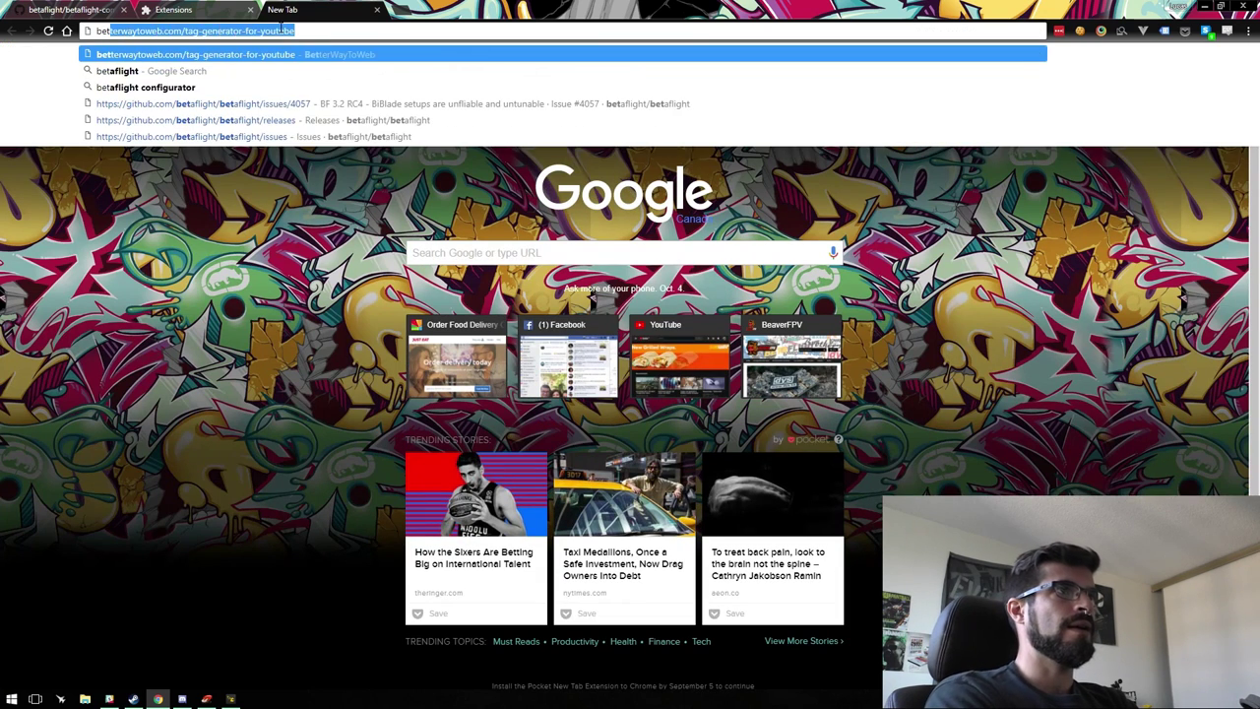
{"action": "key", "text": "Down"}
{"action": "key", "text": "Down"}
{"action": "key", "text": "Down"}
{"action": "key", "text": "Return"}
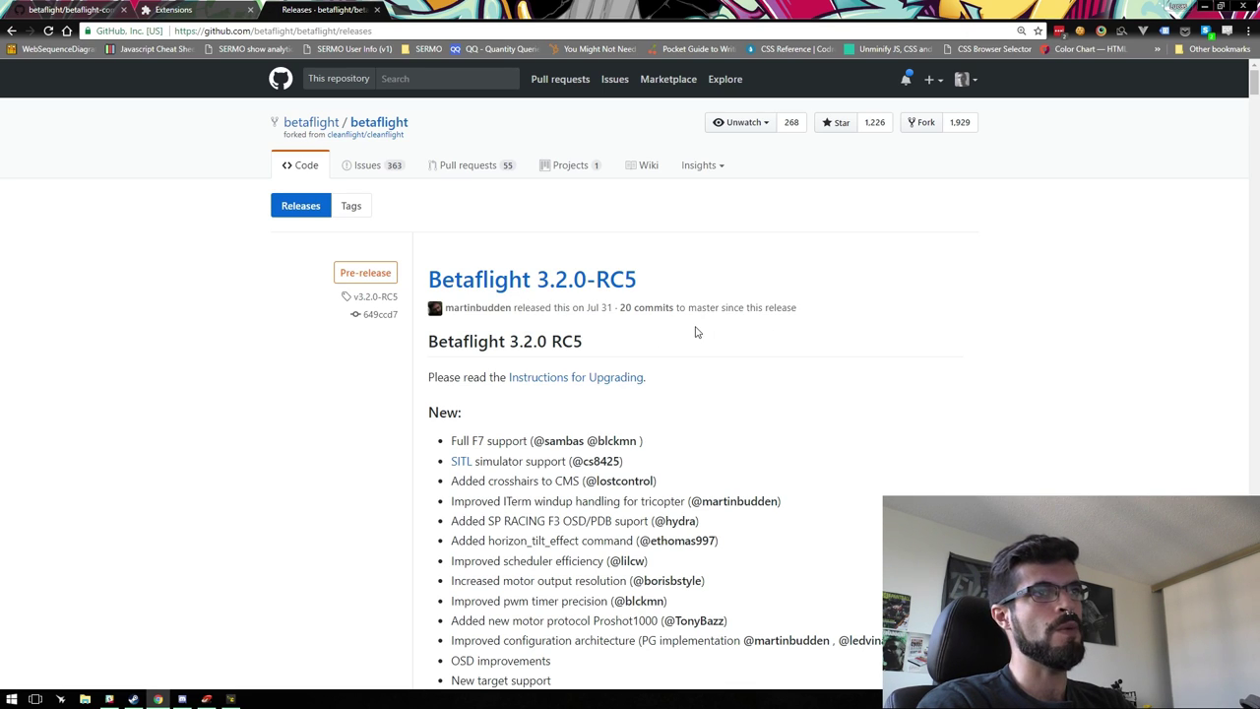
{"action": "scroll", "coordinate": [591, 317], "scroll_direction": "down", "scroll_amount": 5}
{"action": "scroll", "coordinate": [591, 317], "scroll_direction": "down", "scroll_amount": 10}
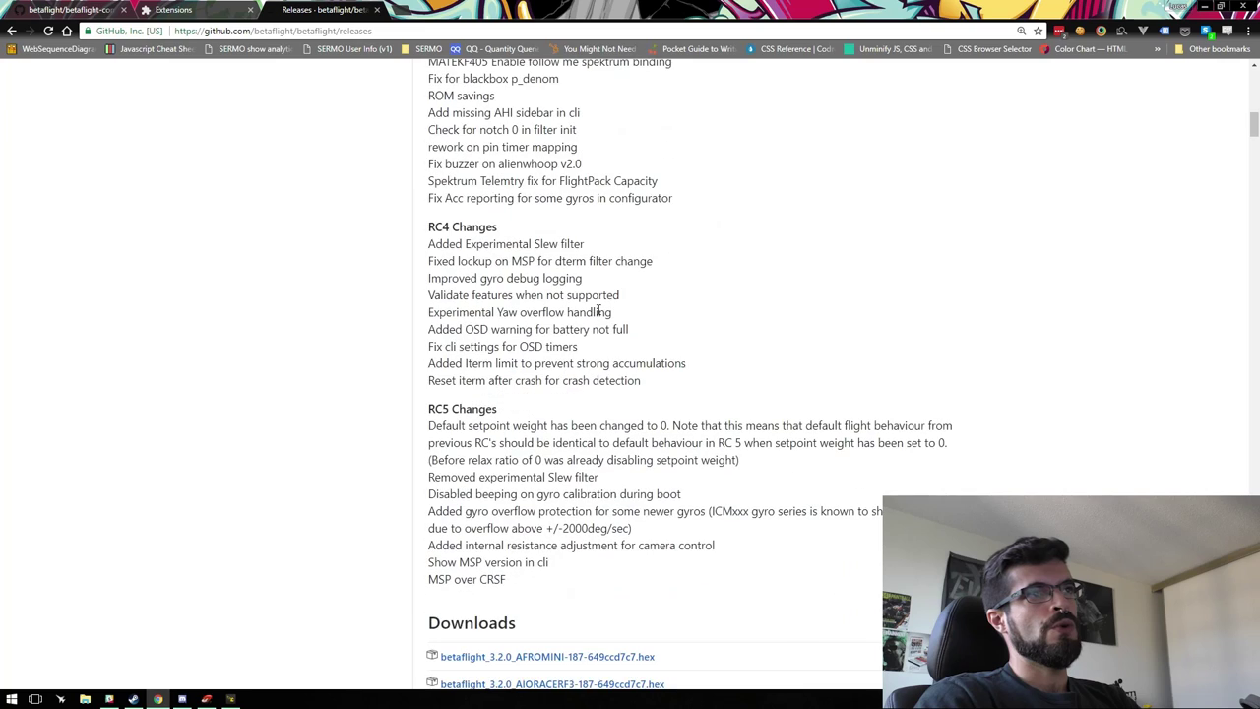
{"action": "scroll", "coordinate": [597, 310], "scroll_direction": "down", "scroll_amount": 4}
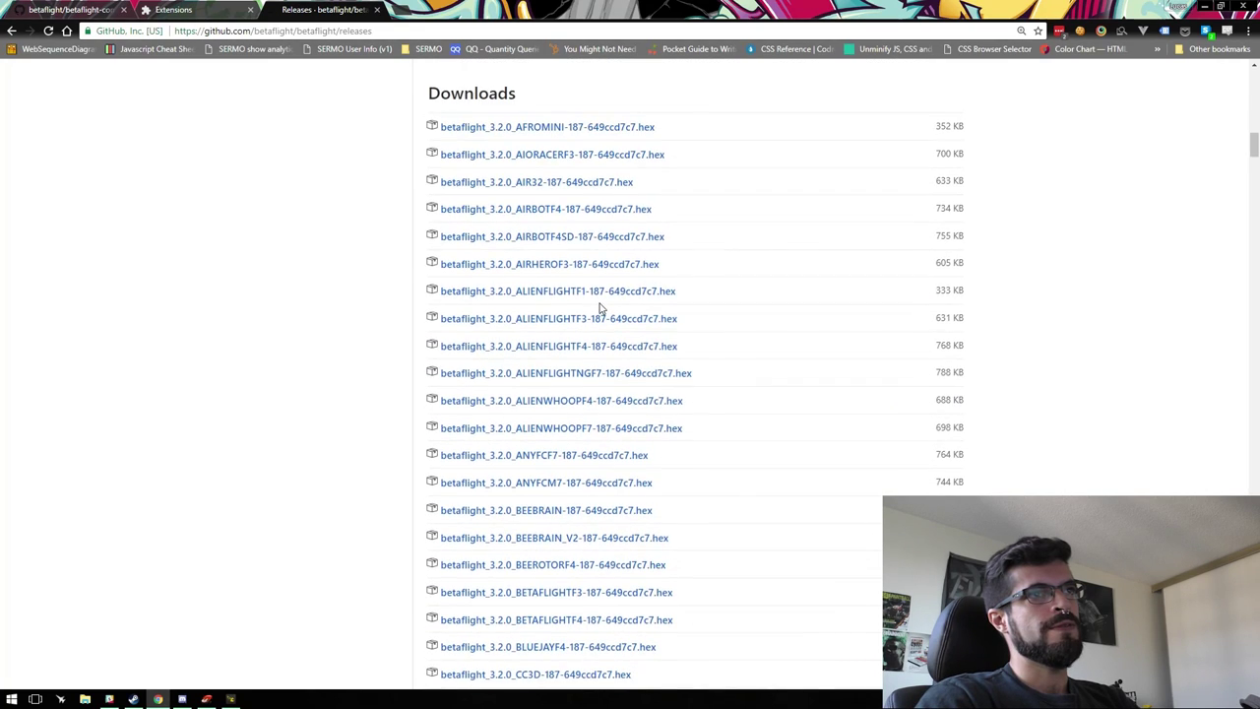
{"action": "scroll", "coordinate": [532, 382], "scroll_direction": "down", "scroll_amount": 5}
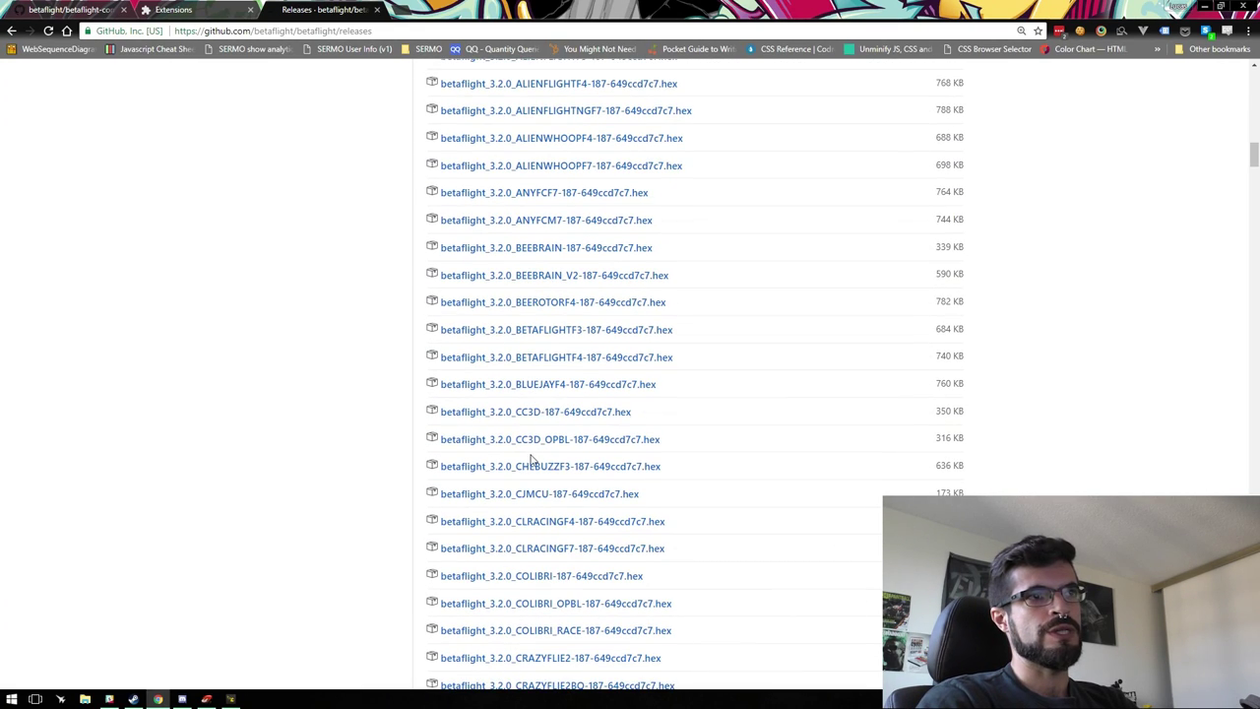
{"action": "left_click", "coordinate": [522, 392]}
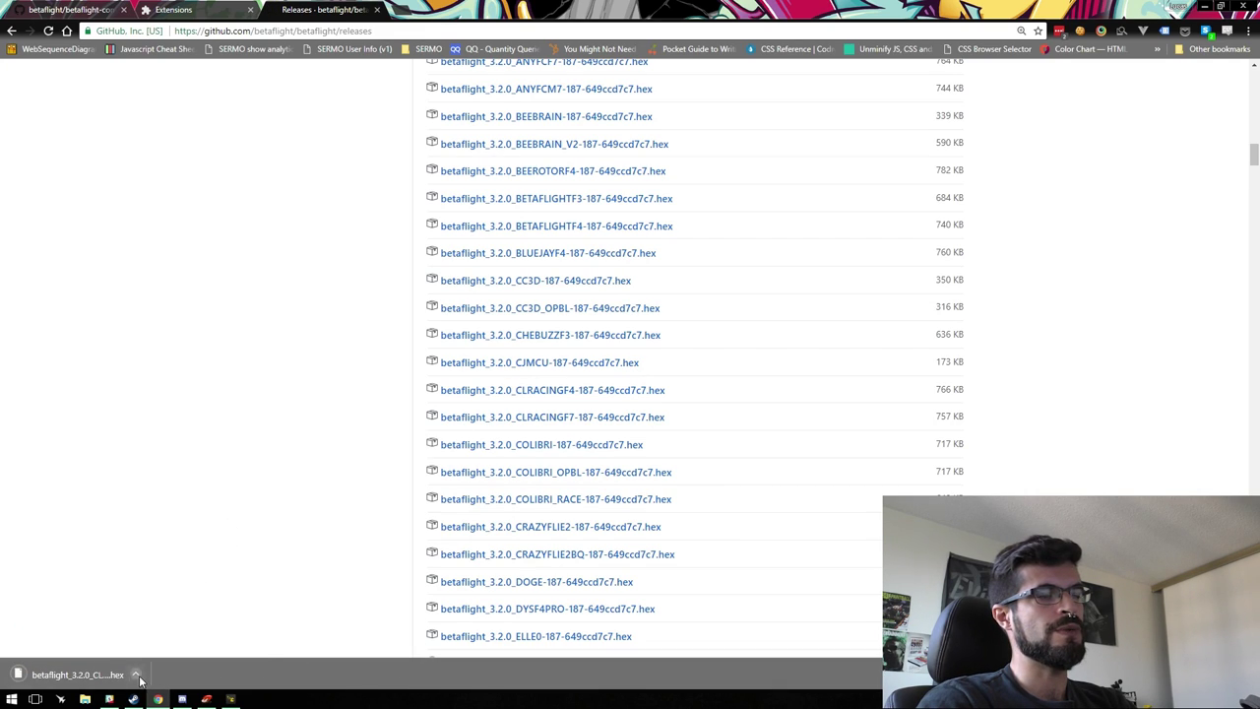
{"action": "left_click", "coordinate": [135, 674]}
{"action": "left_click", "coordinate": [200, 631]}
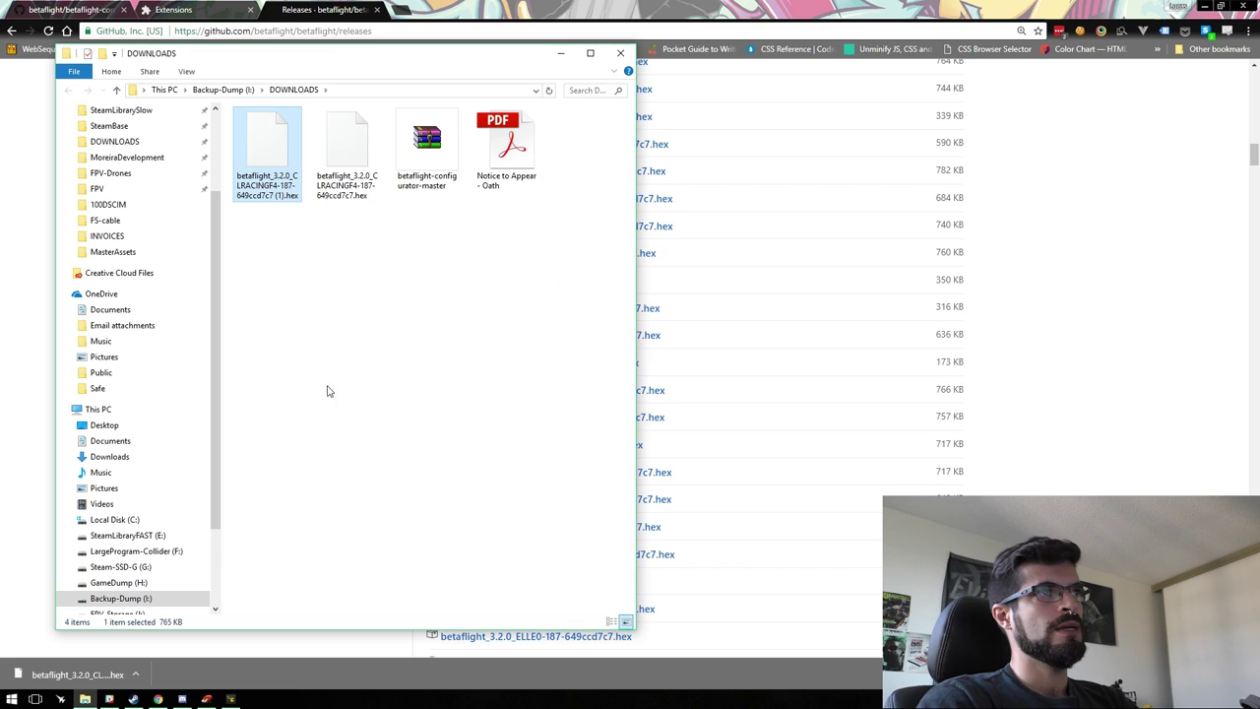
Permanently delete the duplicate hex, configurator archive and PDF, leaving only the CLRACINGF4 hex in DOWNLOADS
{"action": "left_click", "coordinate": [427, 162], "text": "ctrl"}
{"action": "left_click", "coordinate": [522, 157], "text": "ctrl"}
{"action": "key", "text": "shift+Delete"}
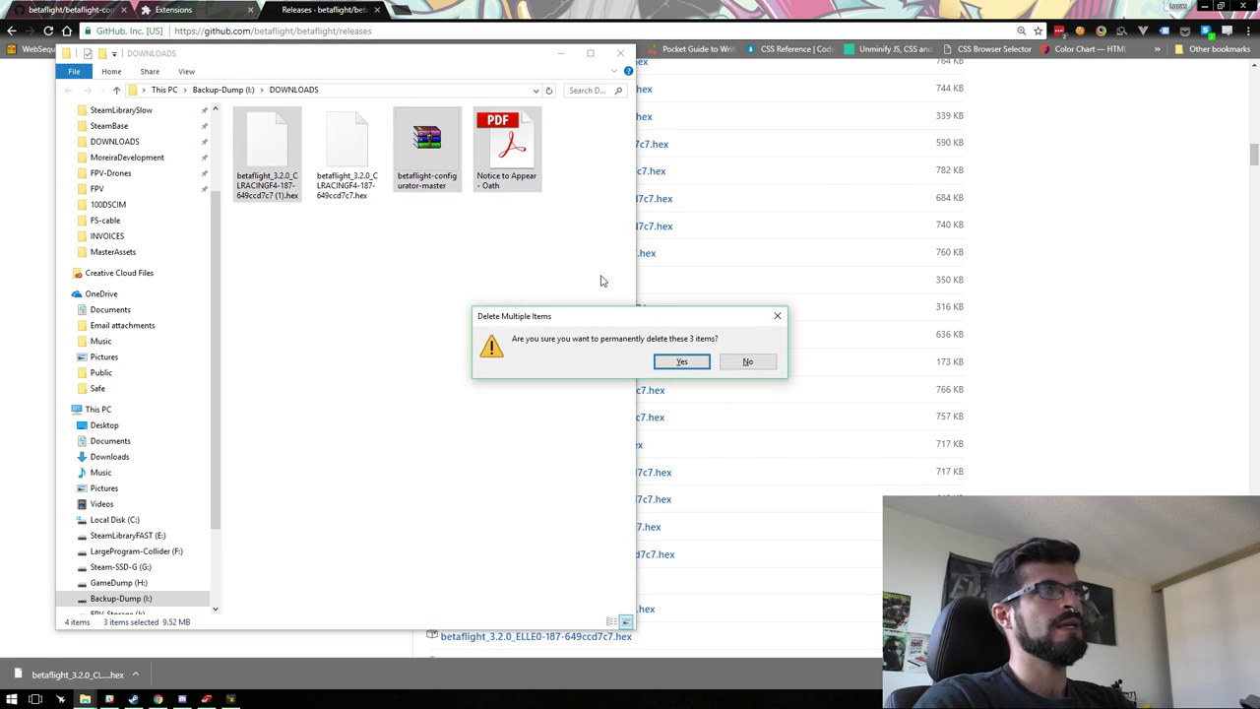
{"action": "key", "text": "Return"}
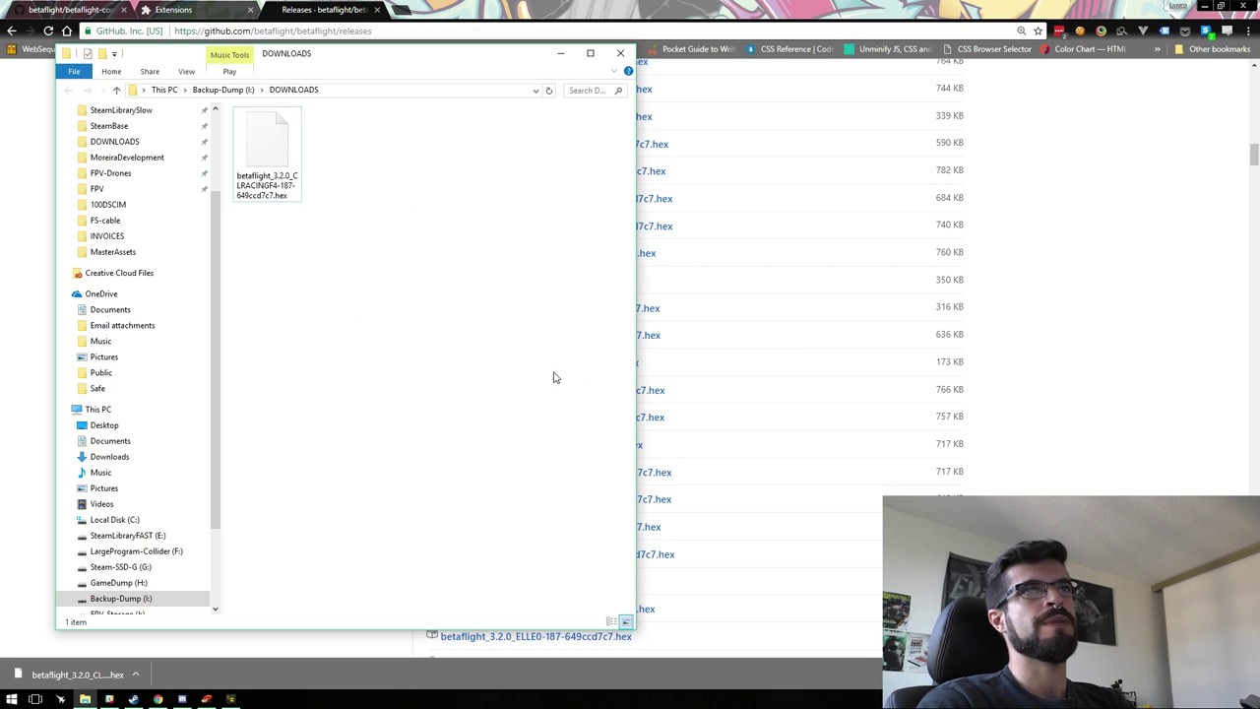
{"action": "left_click", "coordinate": [1051, 334]}
{"action": "left_click", "coordinate": [1203, 6]}
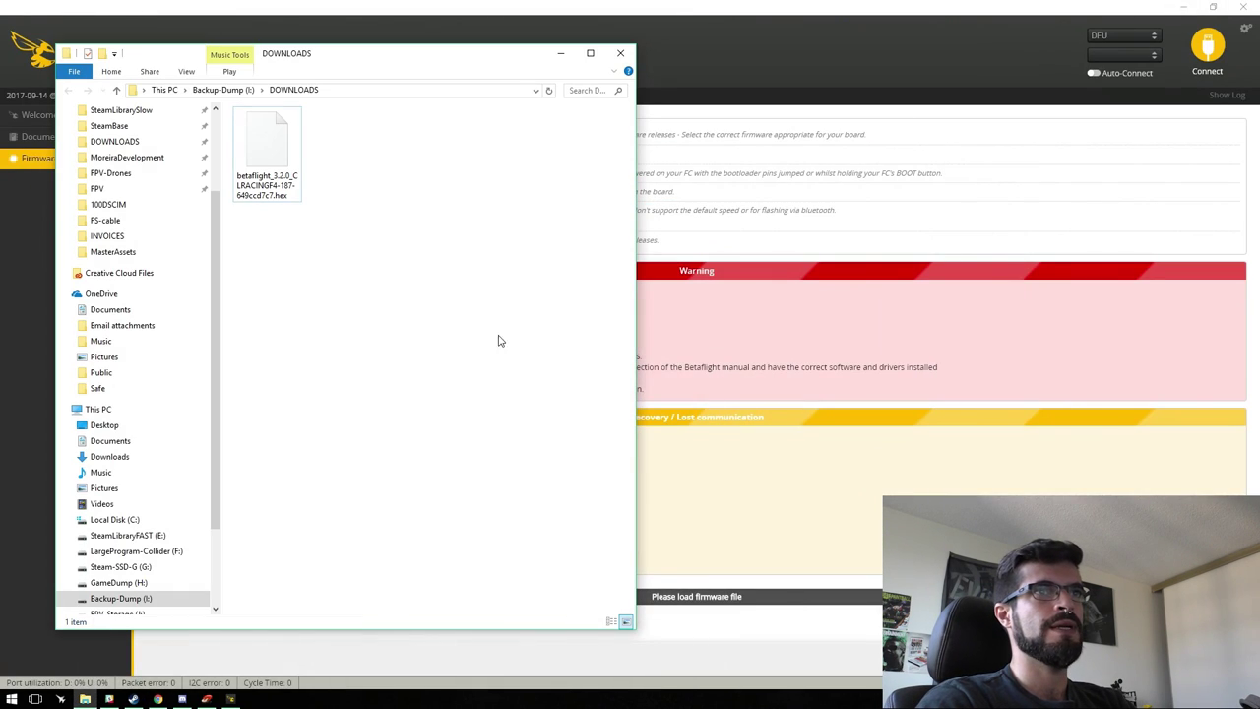
{"action": "left_click", "coordinate": [768, 502]}
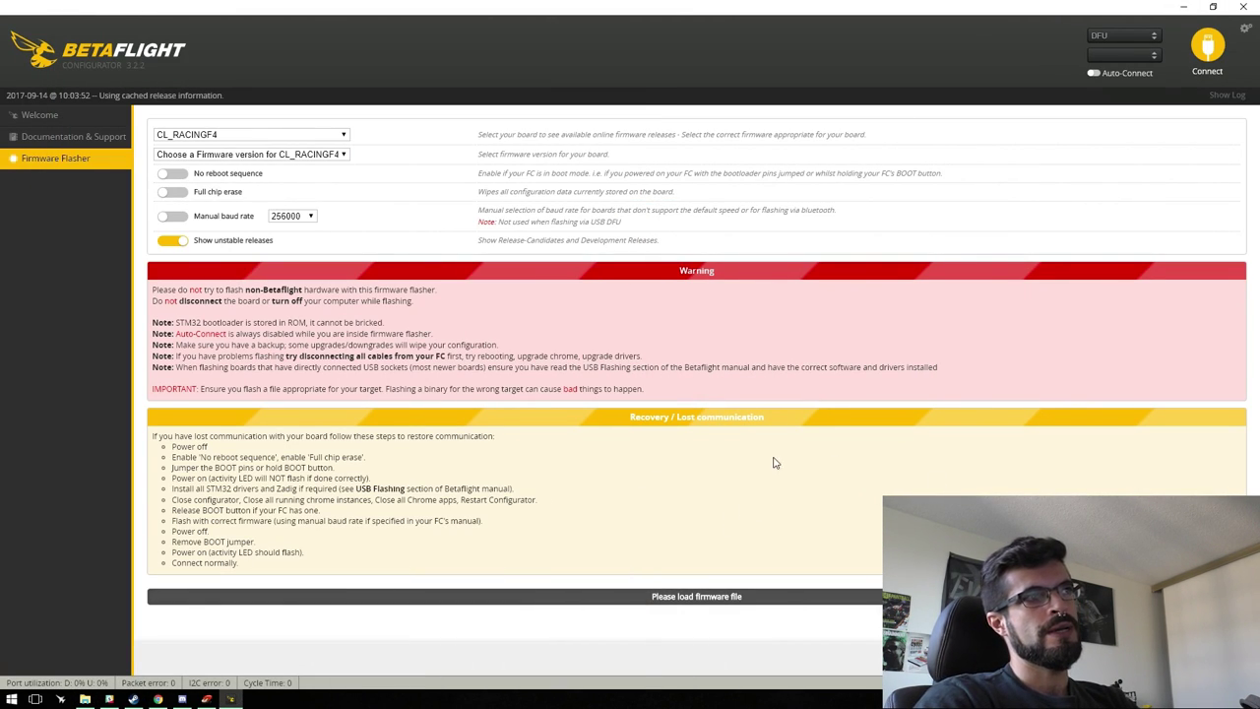
Turn off unstable releases, enable Full chip erase, load the local 3.2.0 CLRACINGF4 hex and flash it
{"action": "left_click", "coordinate": [200, 243]}
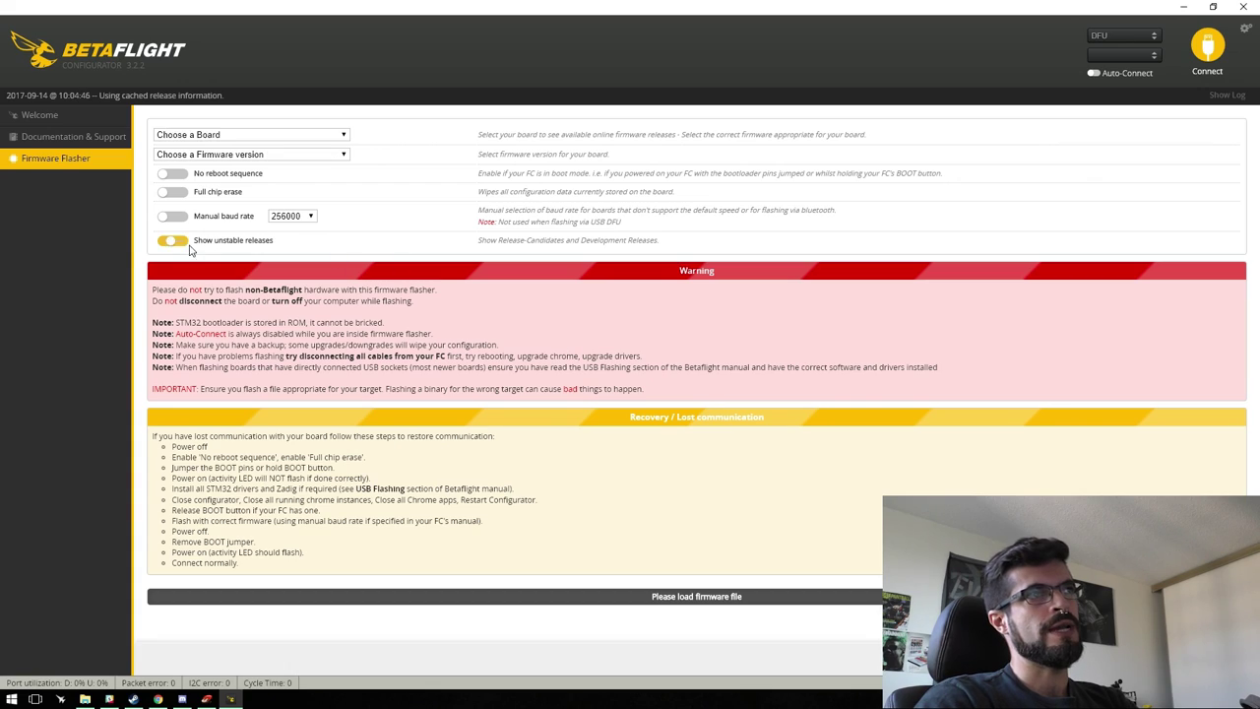
{"action": "left_click", "coordinate": [169, 193]}
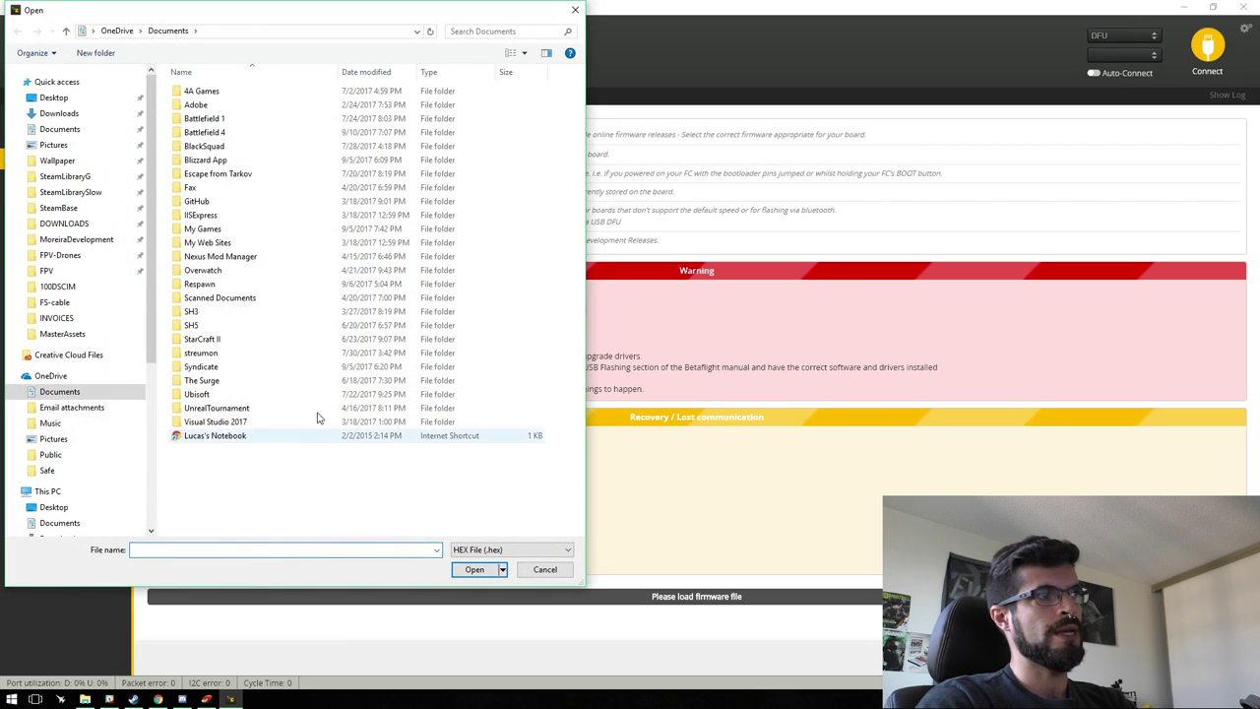
{"action": "left_click", "coordinate": [62, 223]}
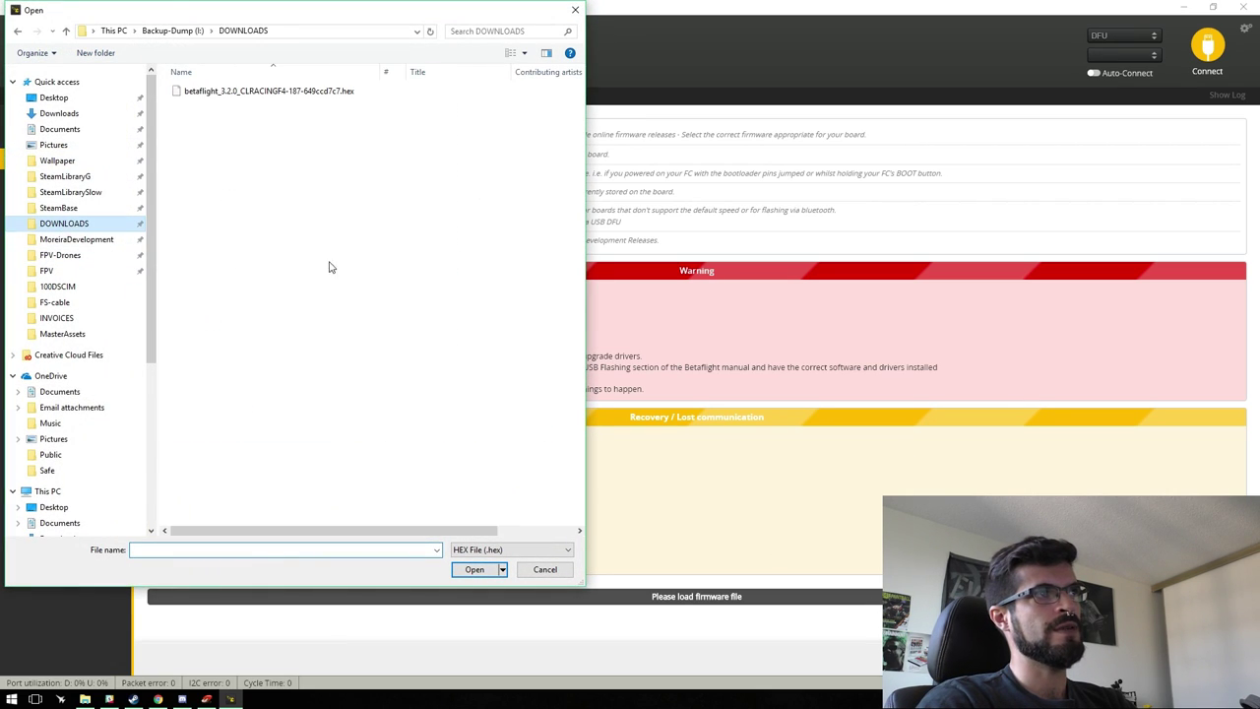
{"action": "left_click", "coordinate": [248, 92]}
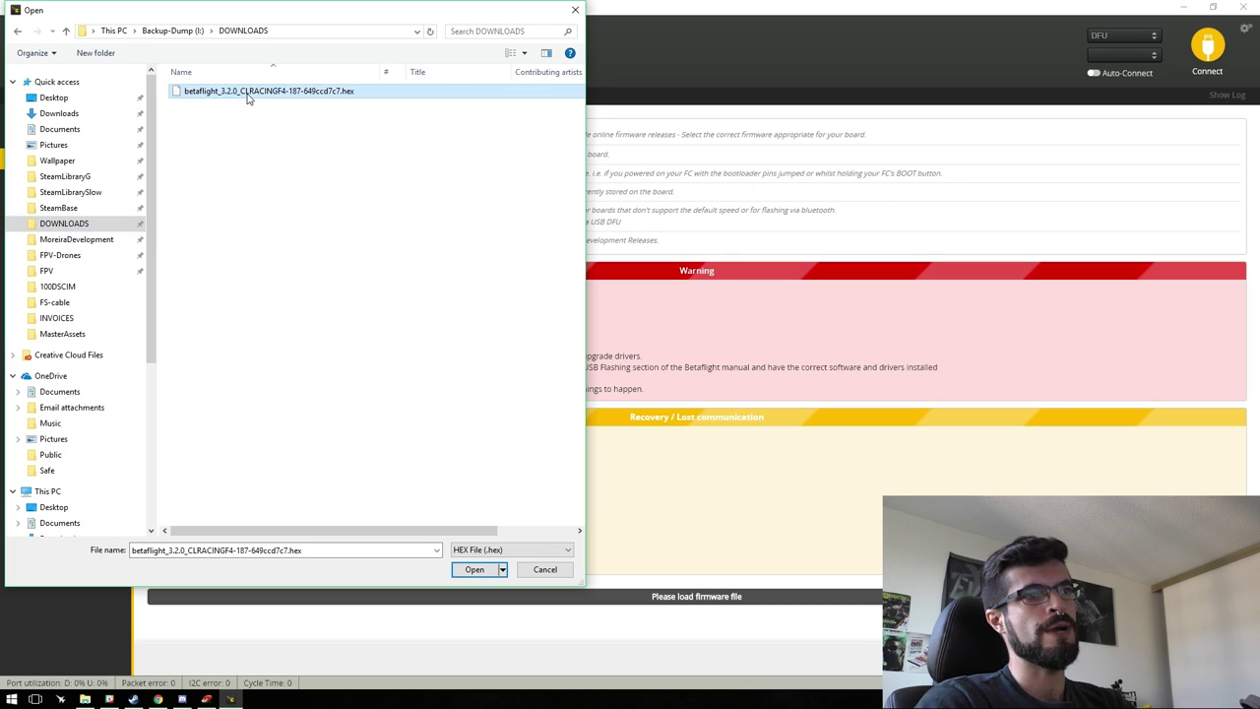
{"action": "left_click", "coordinate": [480, 569]}
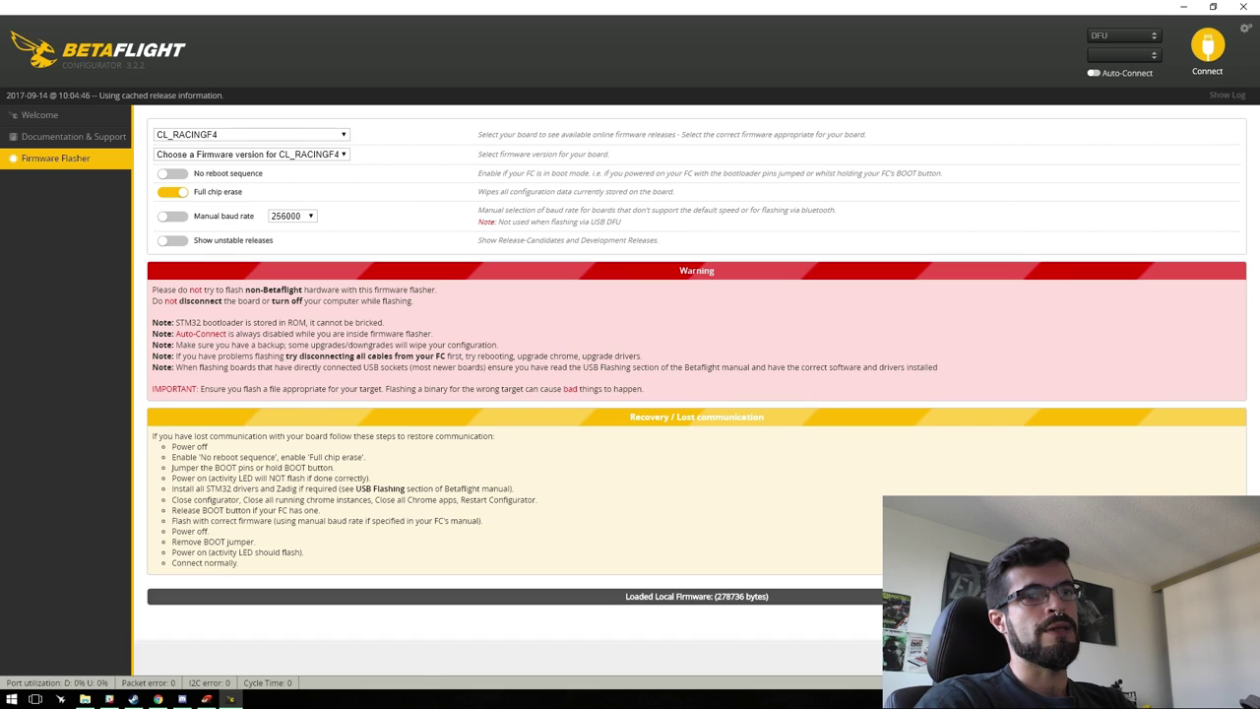
{"action": "left_click", "coordinate": [946, 654]}
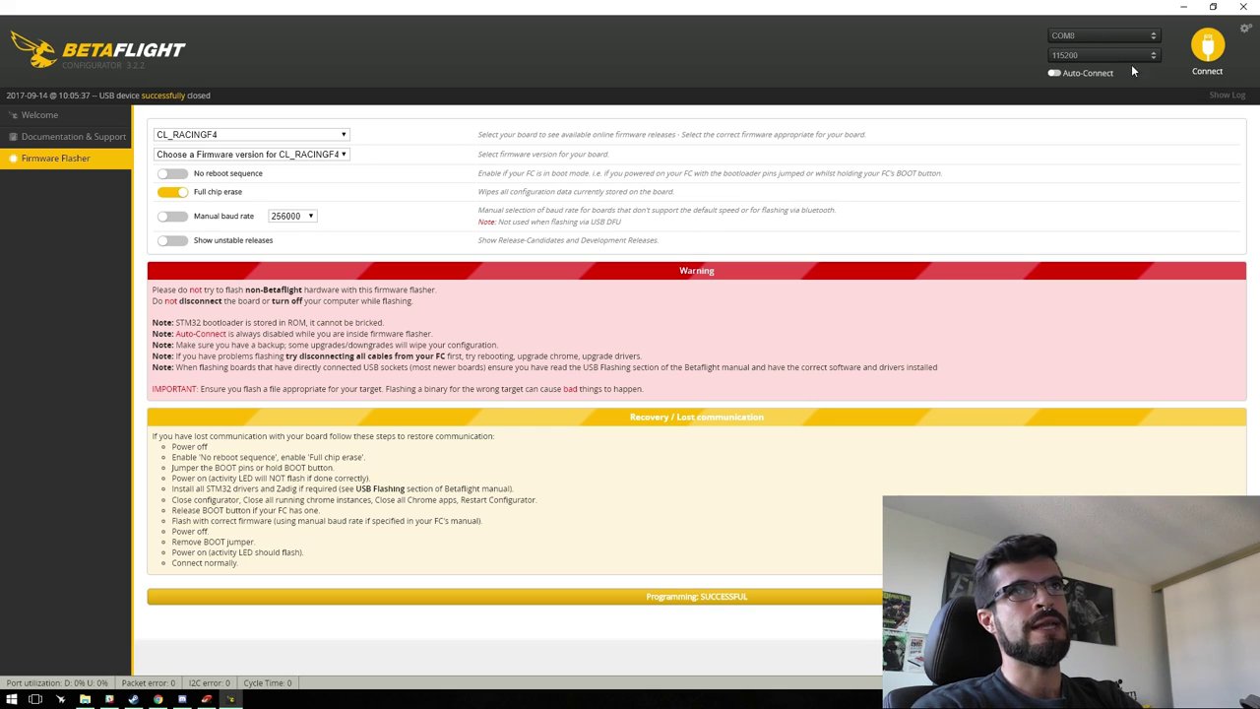
Connect to the freshly flashed CL_RACINGF4 board on COM8 at 115200
{"action": "left_click", "coordinate": [1208, 54]}
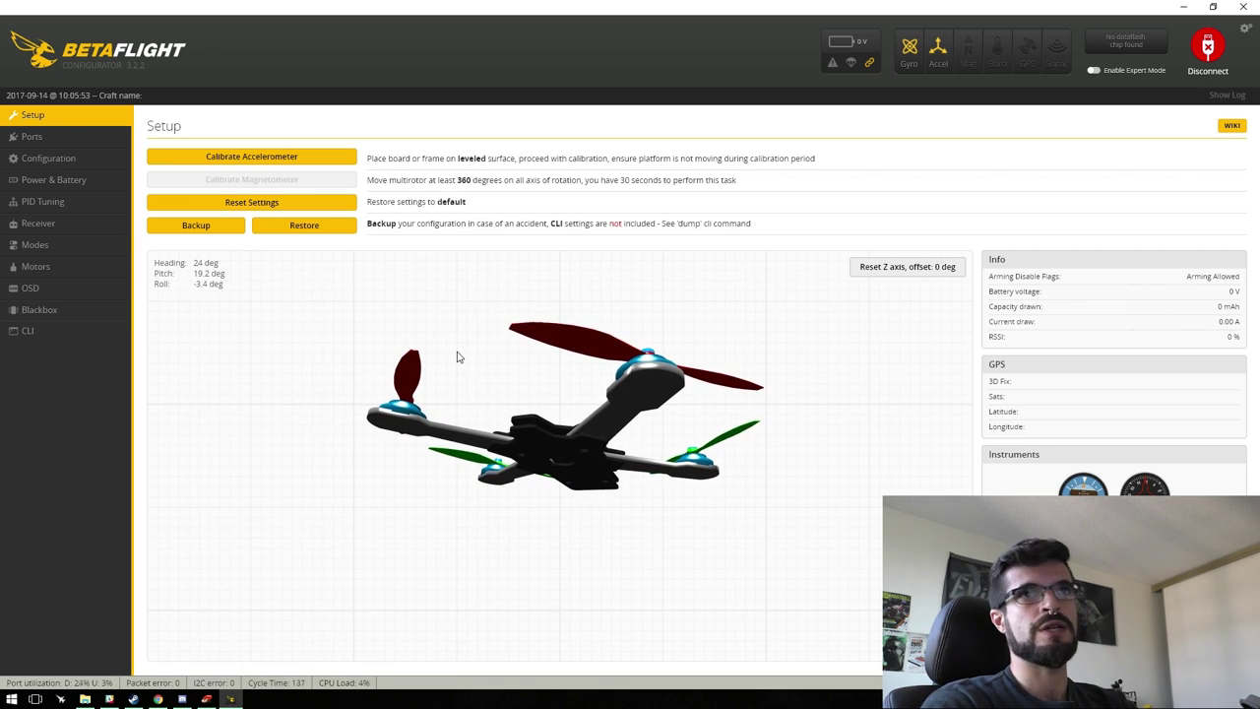
Enable expert mode, turn on Serial RX for UART1 in Ports, and reconnect after the reboot
{"action": "left_click", "coordinate": [1093, 71]}
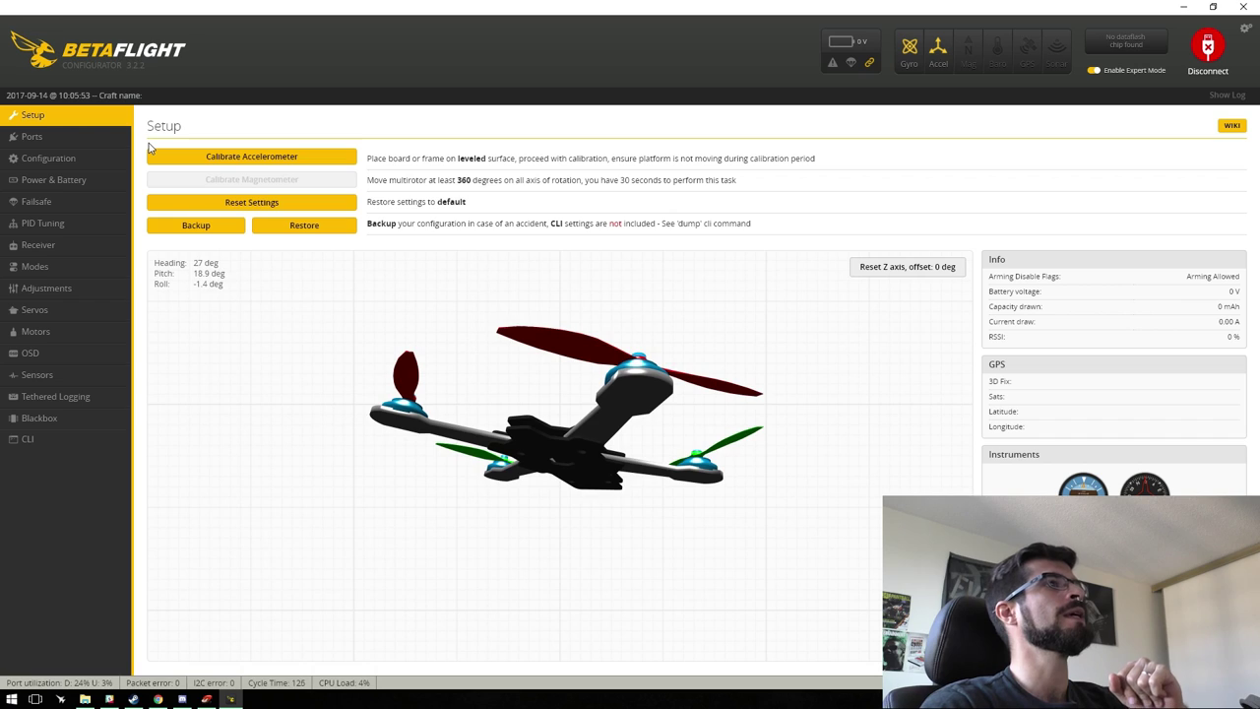
{"action": "left_click", "coordinate": [75, 135]}
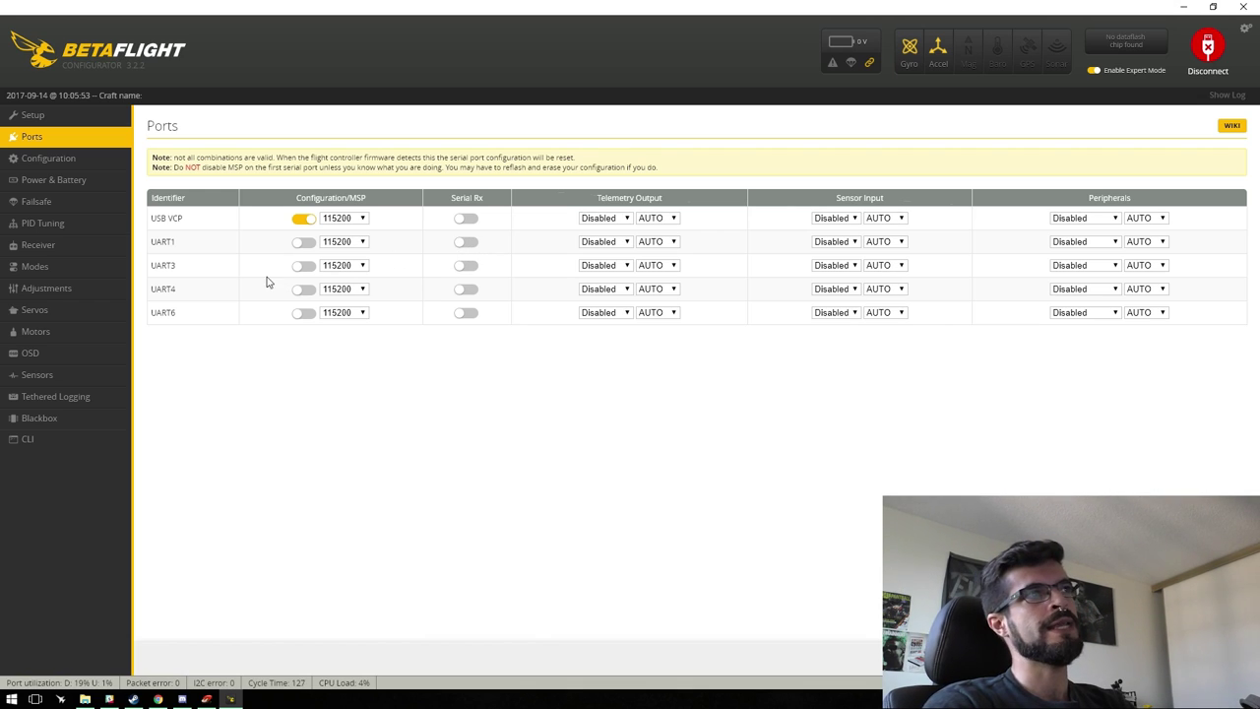
{"action": "left_click", "coordinate": [466, 245]}
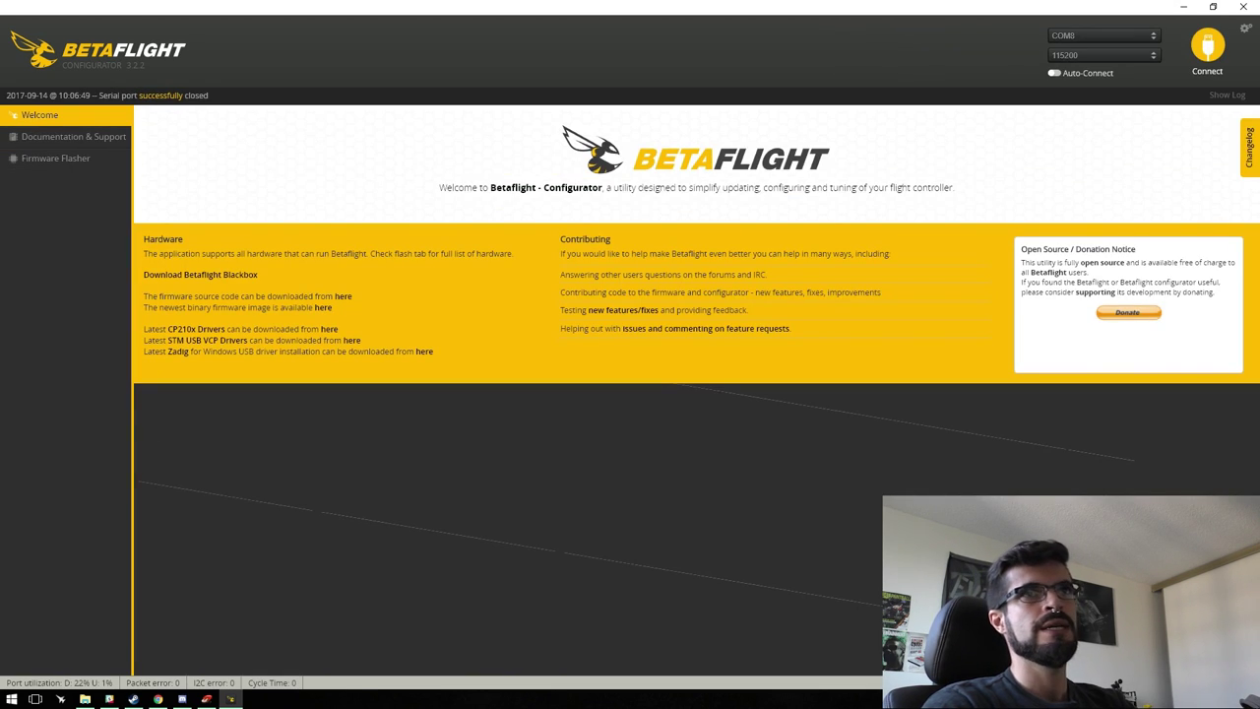
{"action": "left_click", "coordinate": [1207, 45]}
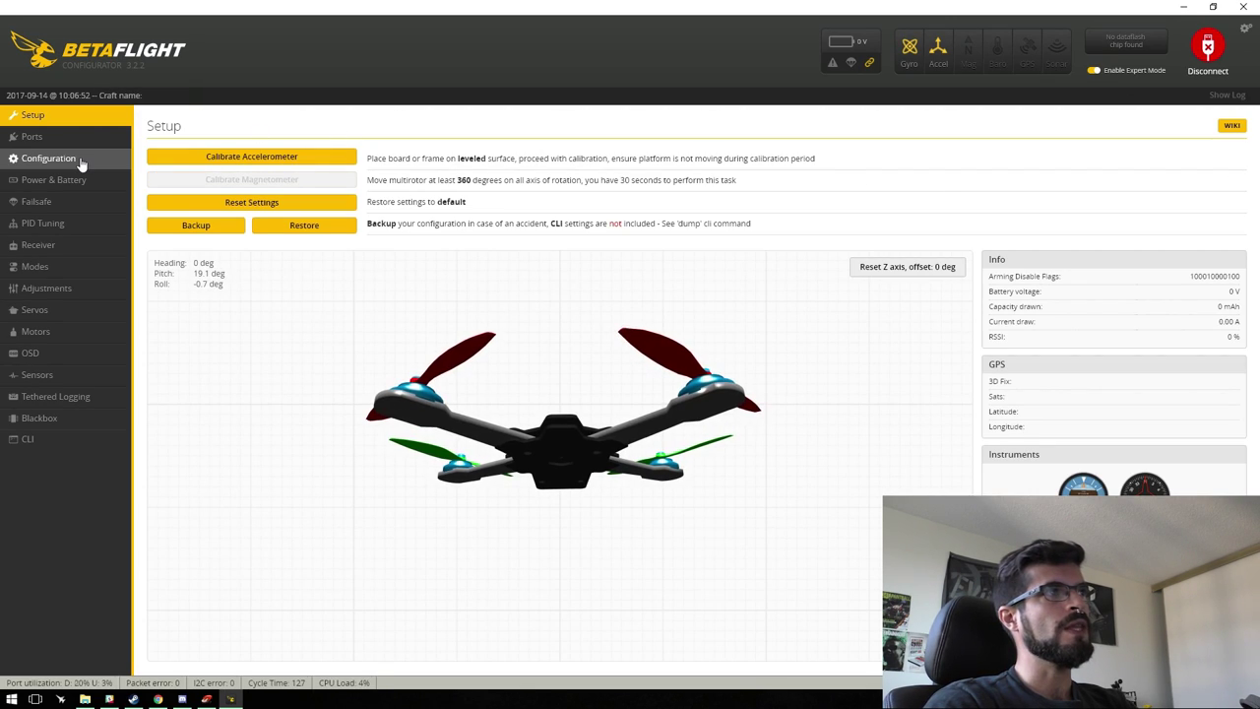
Open the Configuration tab and check the mixer options, leaving Quad X selected
{"action": "left_click", "coordinate": [81, 163]}
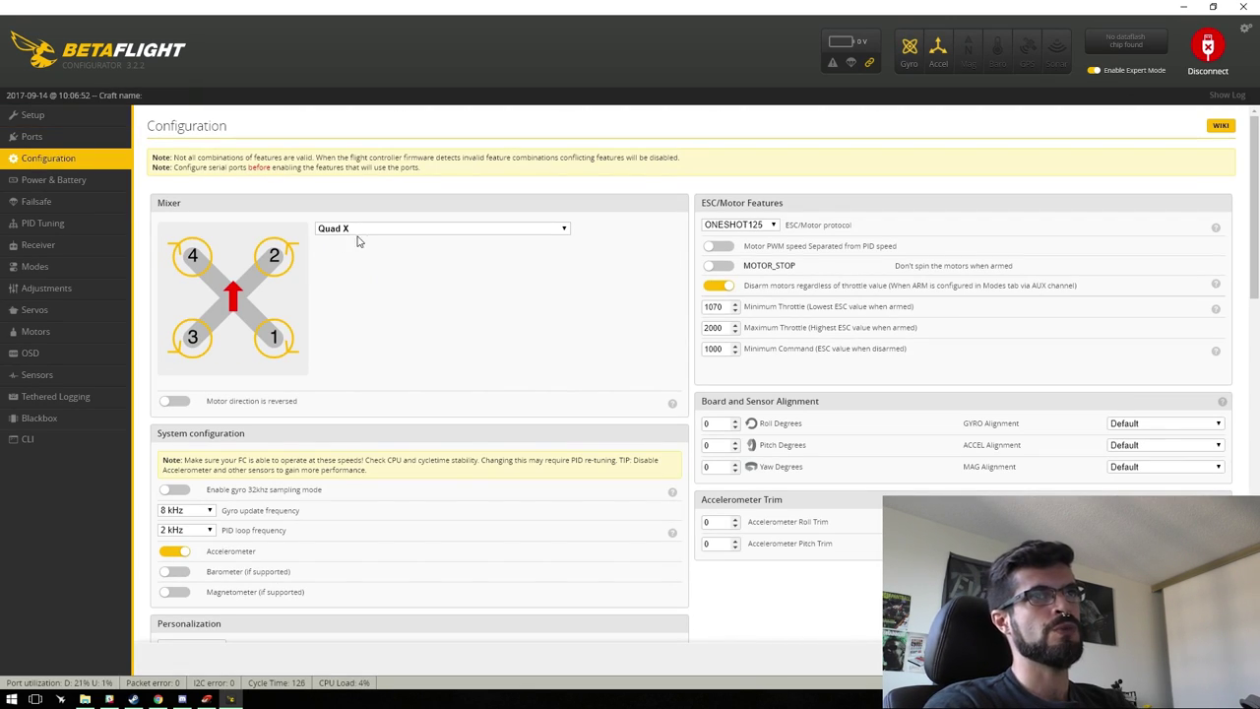
{"action": "scroll", "coordinate": [504, 305], "scroll_direction": "down", "scroll_amount": 2}
{"action": "scroll", "coordinate": [501, 305], "scroll_direction": "up", "scroll_amount": 1}
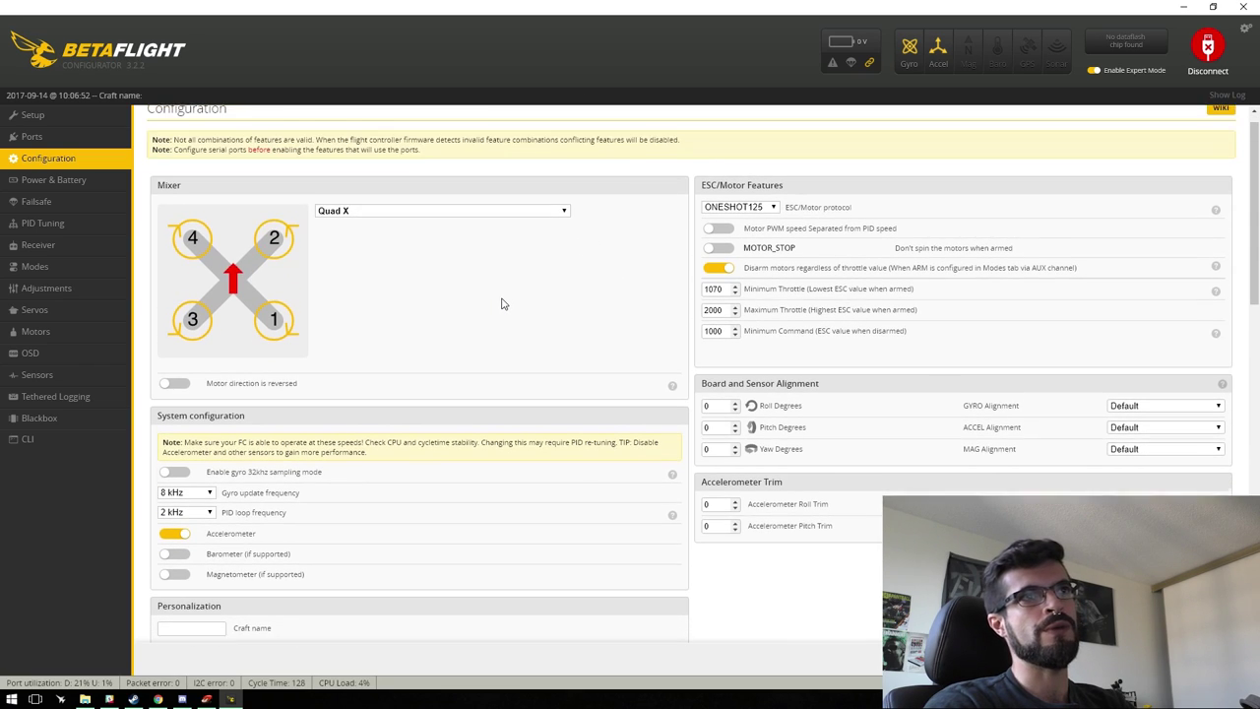
{"action": "scroll", "coordinate": [502, 304], "scroll_direction": "up", "scroll_amount": 1}
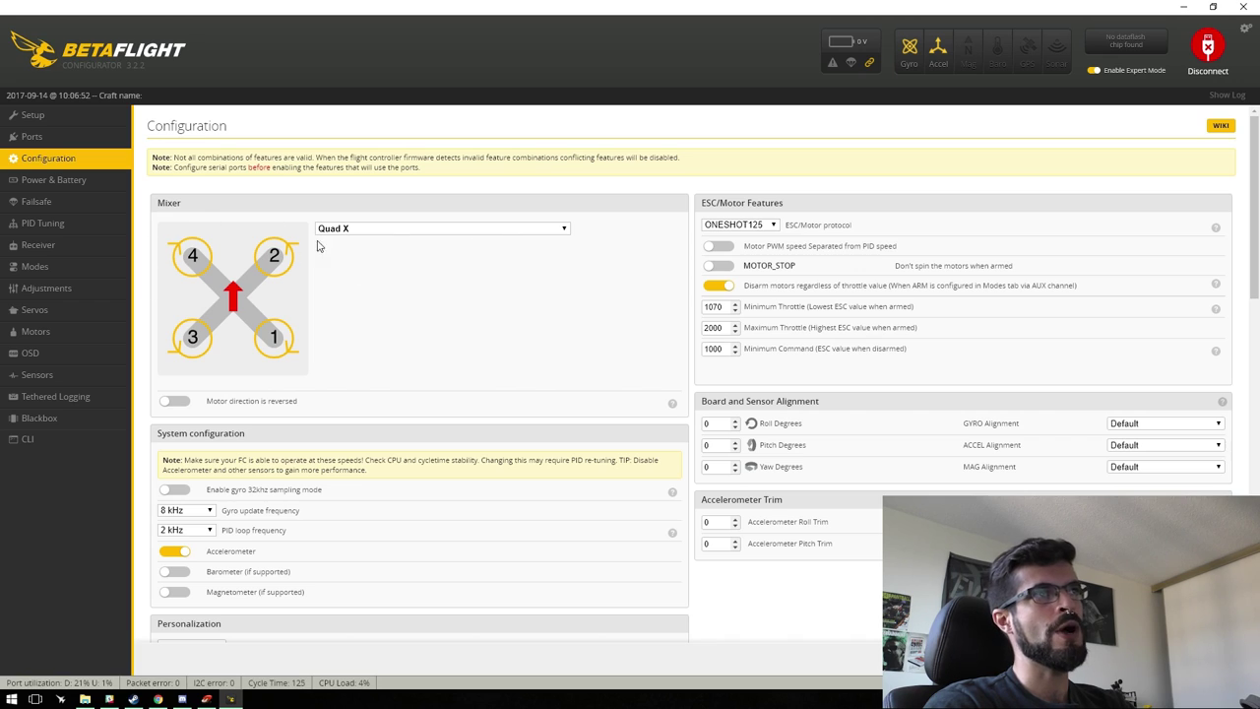
{"action": "left_click", "coordinate": [355, 229]}
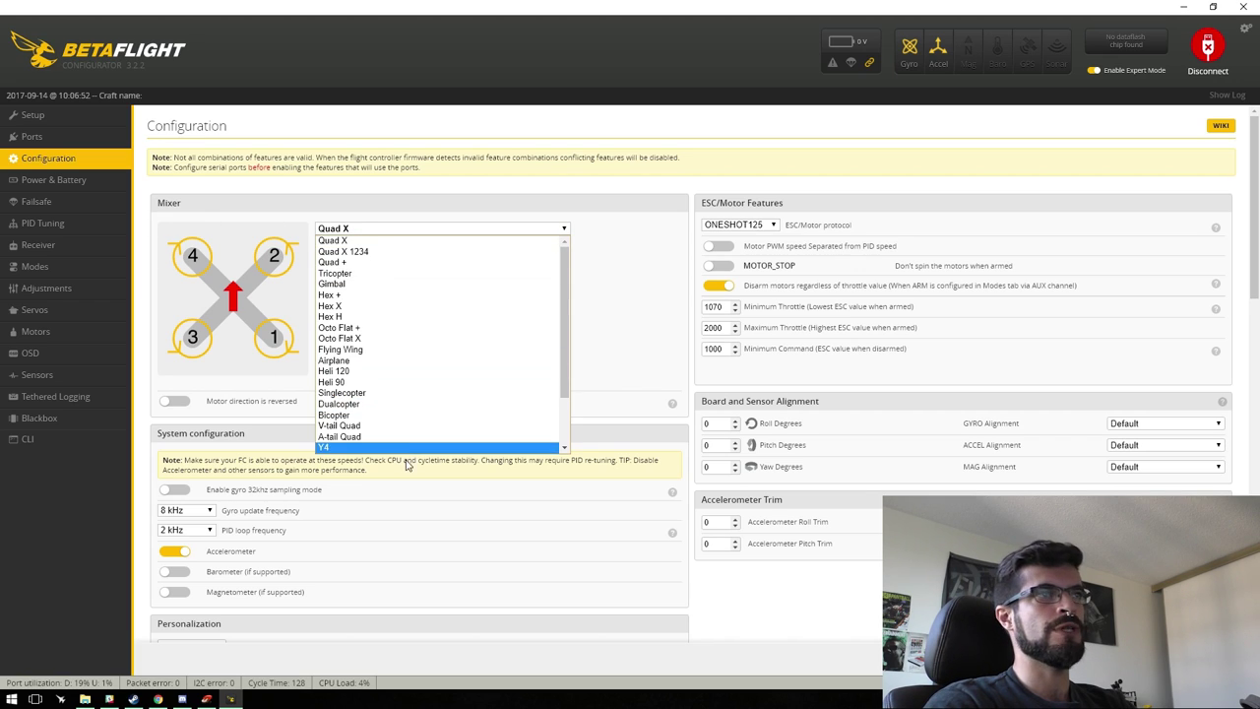
{"action": "left_click", "coordinate": [659, 282]}
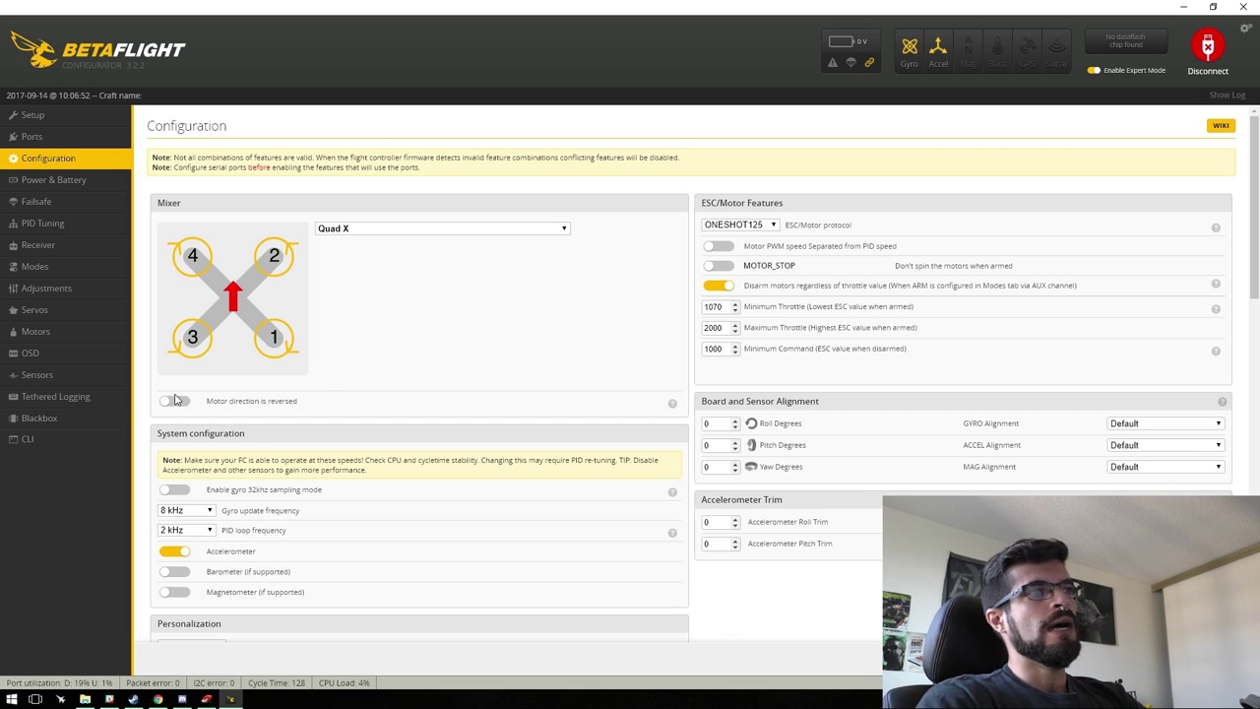
Review the gyro alignment choices and keep it at Default
{"action": "scroll", "coordinate": [325, 351], "scroll_direction": "down", "scroll_amount": 2}
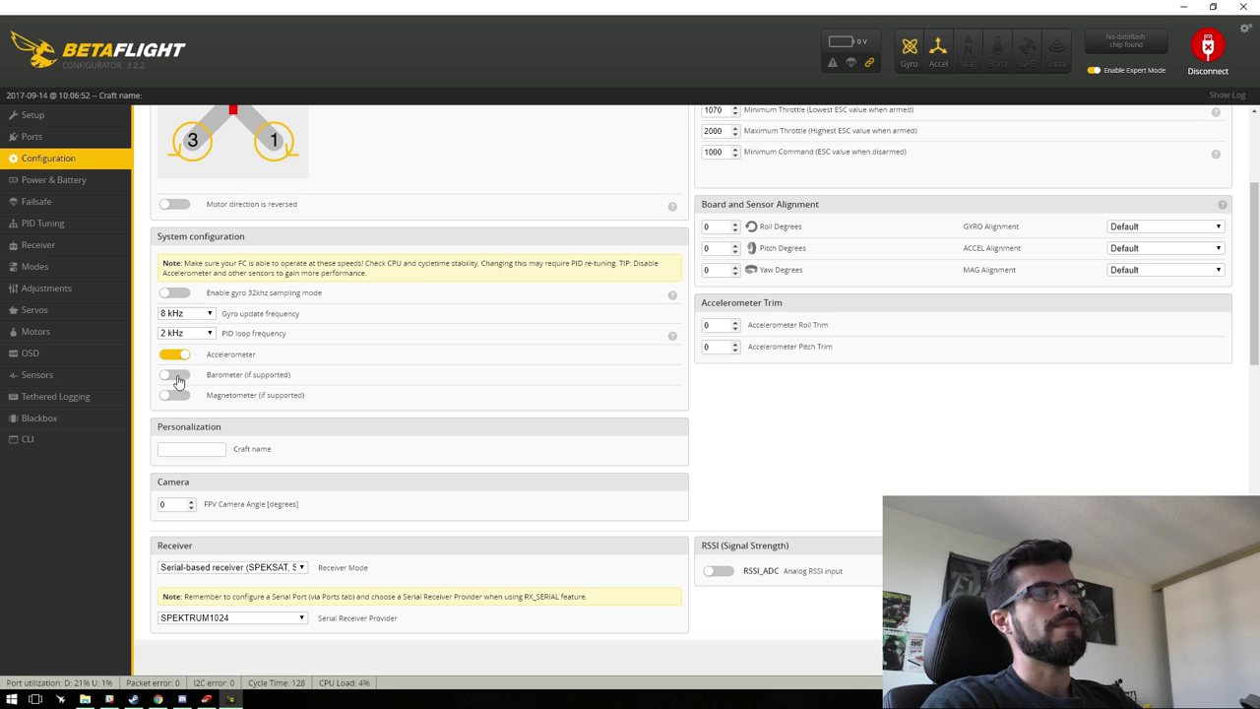
{"action": "scroll", "coordinate": [630, 443], "scroll_direction": "up", "scroll_amount": 1}
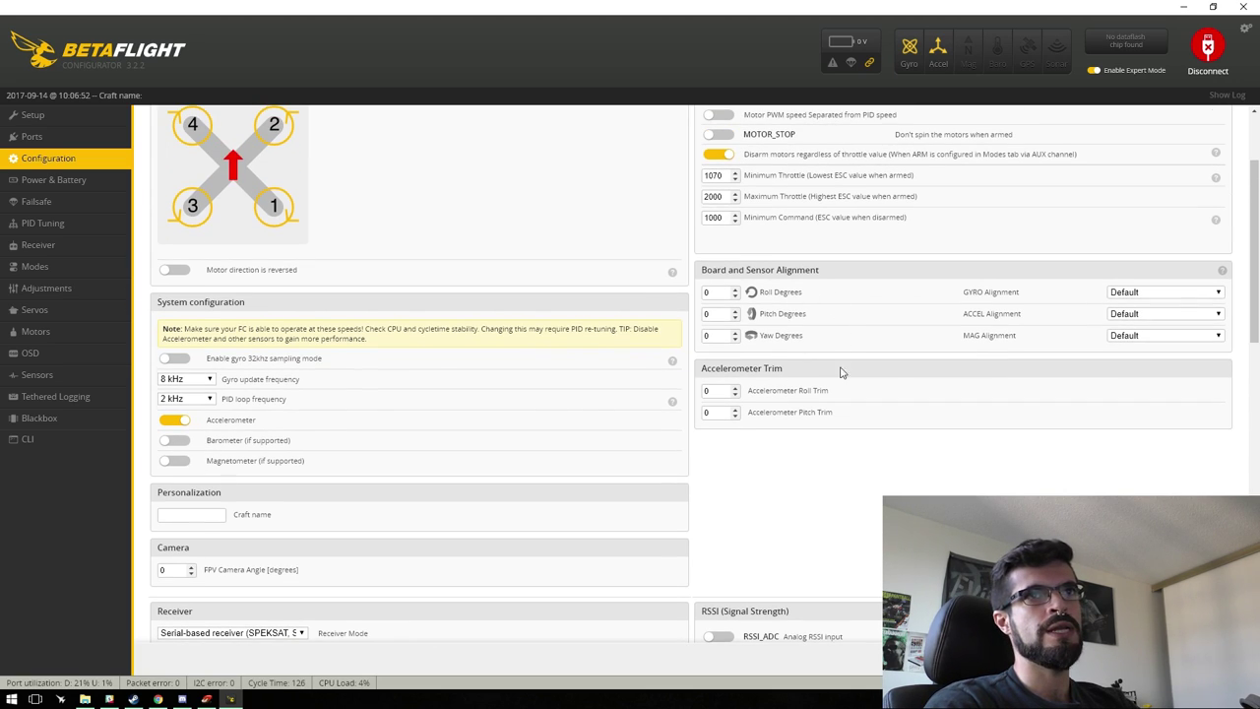
{"action": "left_click", "coordinate": [1132, 293]}
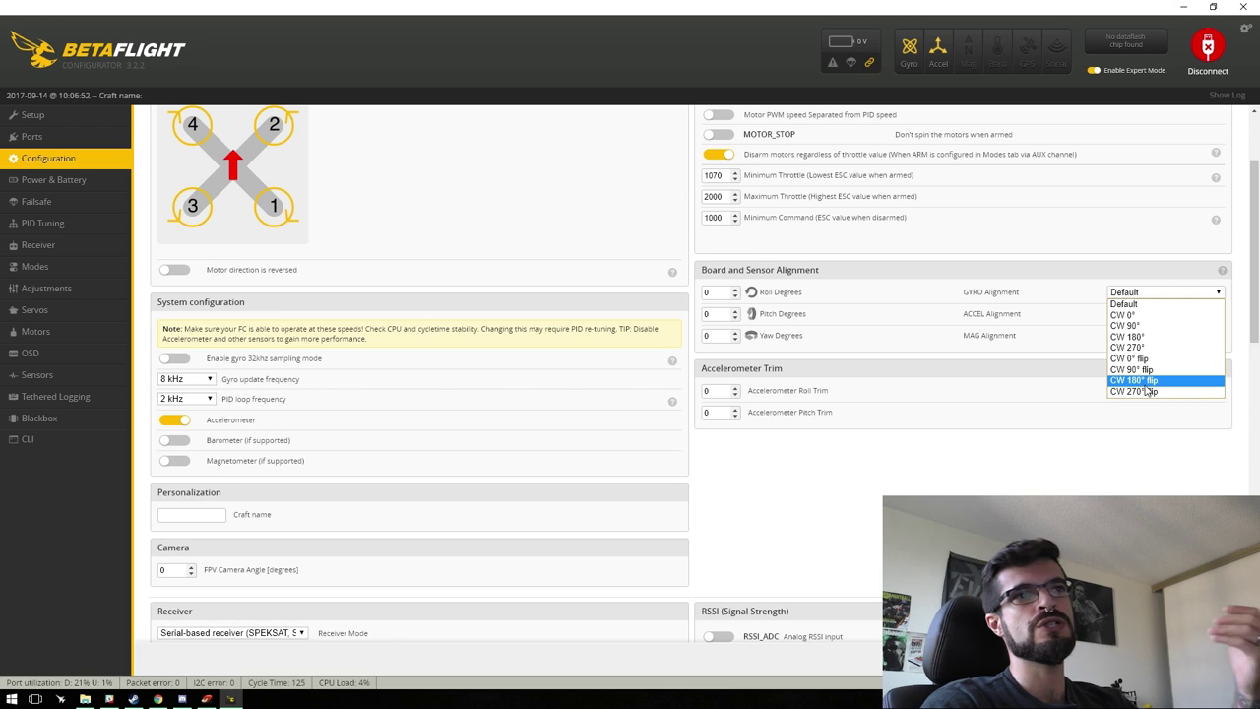
{"action": "key", "text": "Escape"}
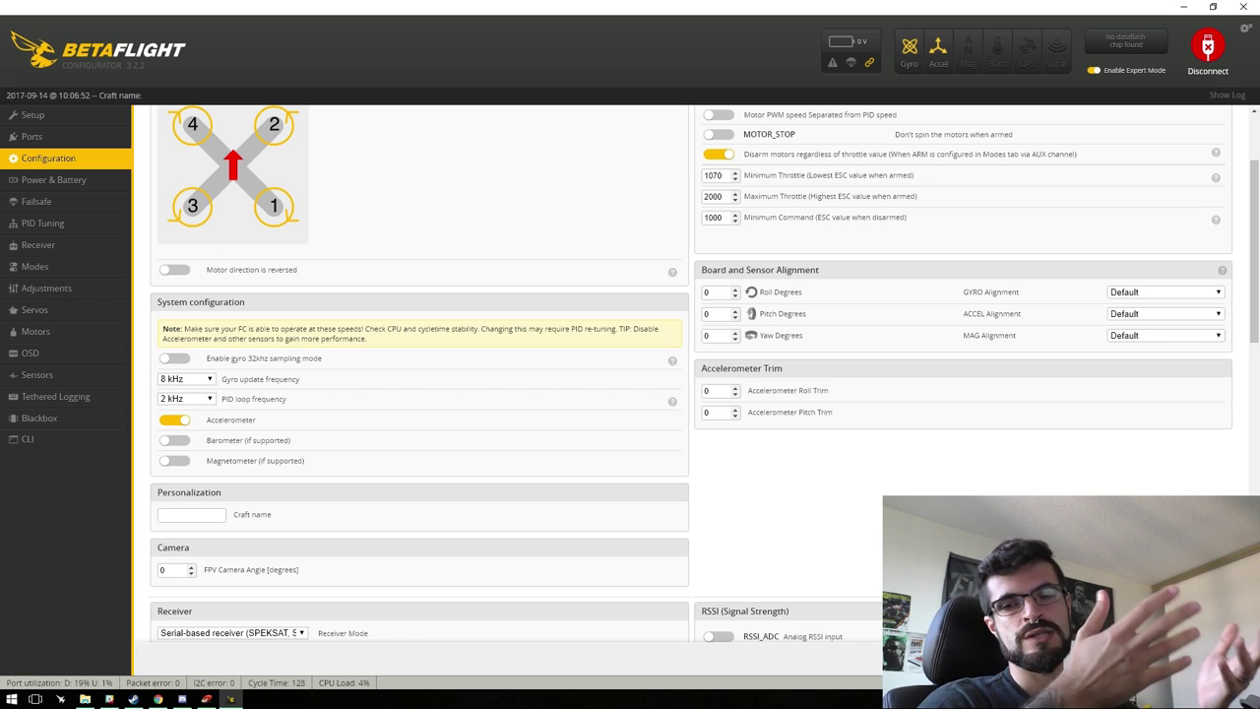
{"action": "scroll", "coordinate": [769, 426], "scroll_direction": "down", "scroll_amount": 3}
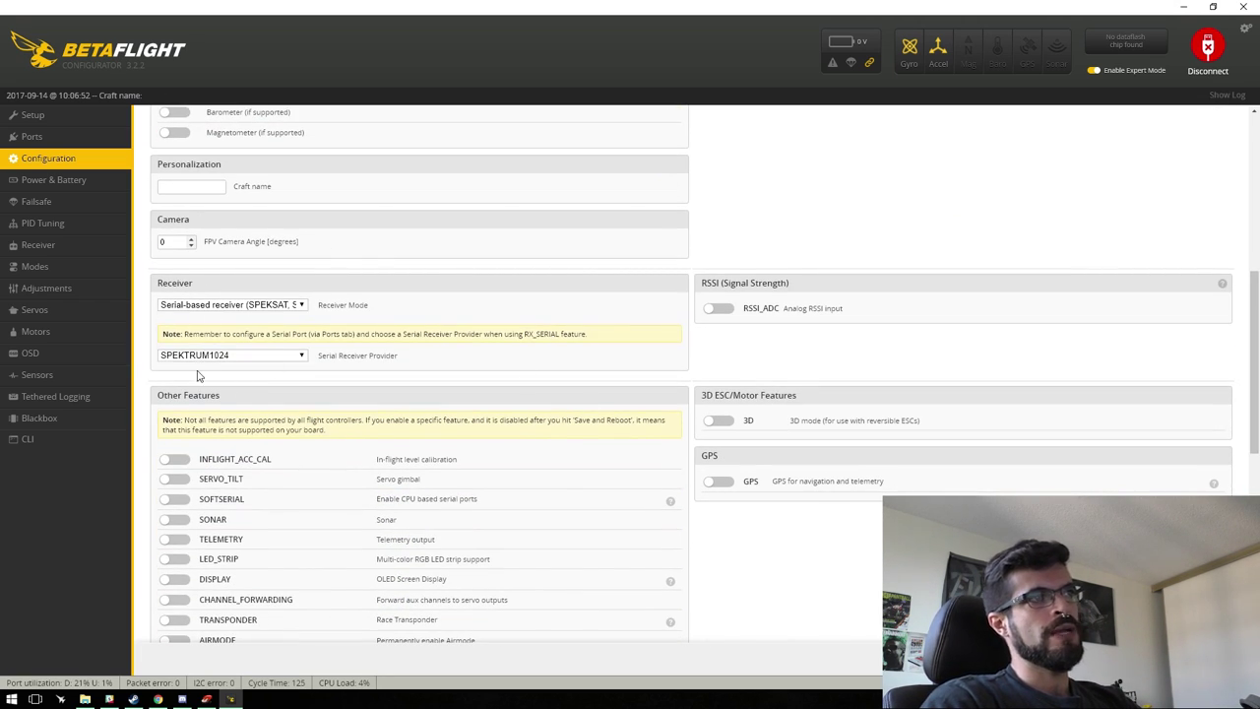
Keep the serial-based receiver mode and choose SBUS as the serial receiver provider
{"action": "left_click", "coordinate": [201, 305]}
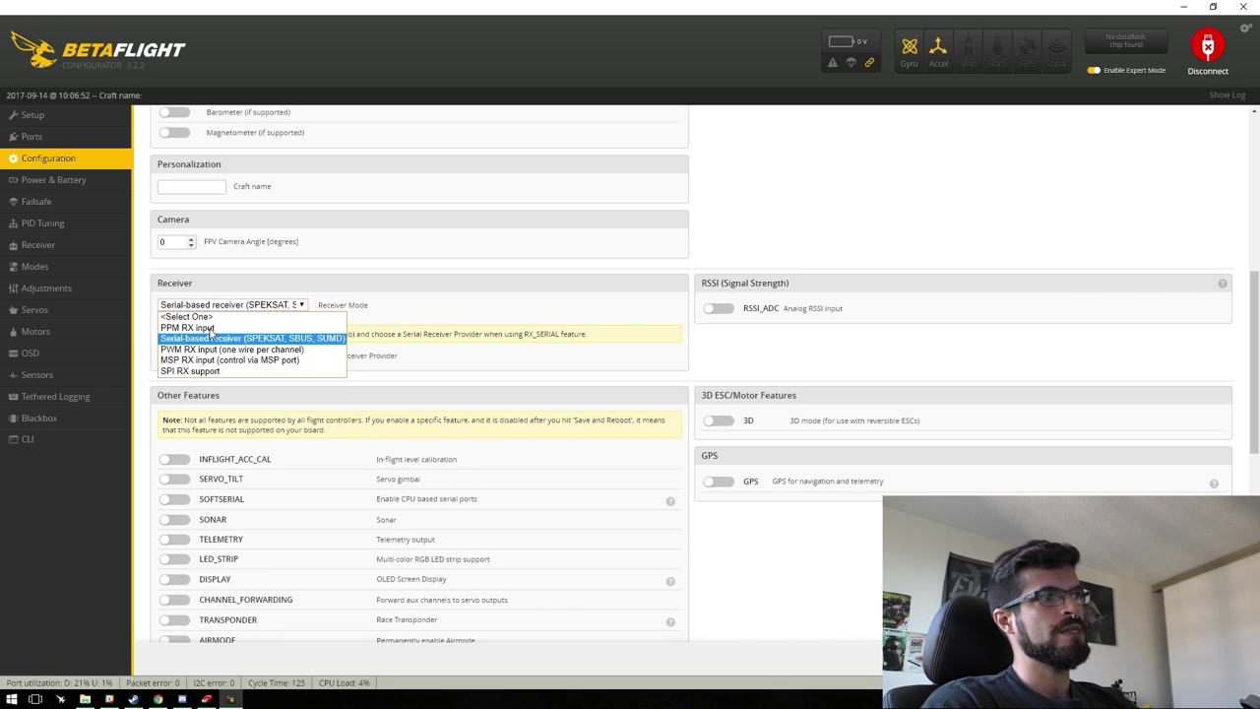
{"action": "left_click", "coordinate": [210, 337]}
{"action": "left_click", "coordinate": [203, 358]}
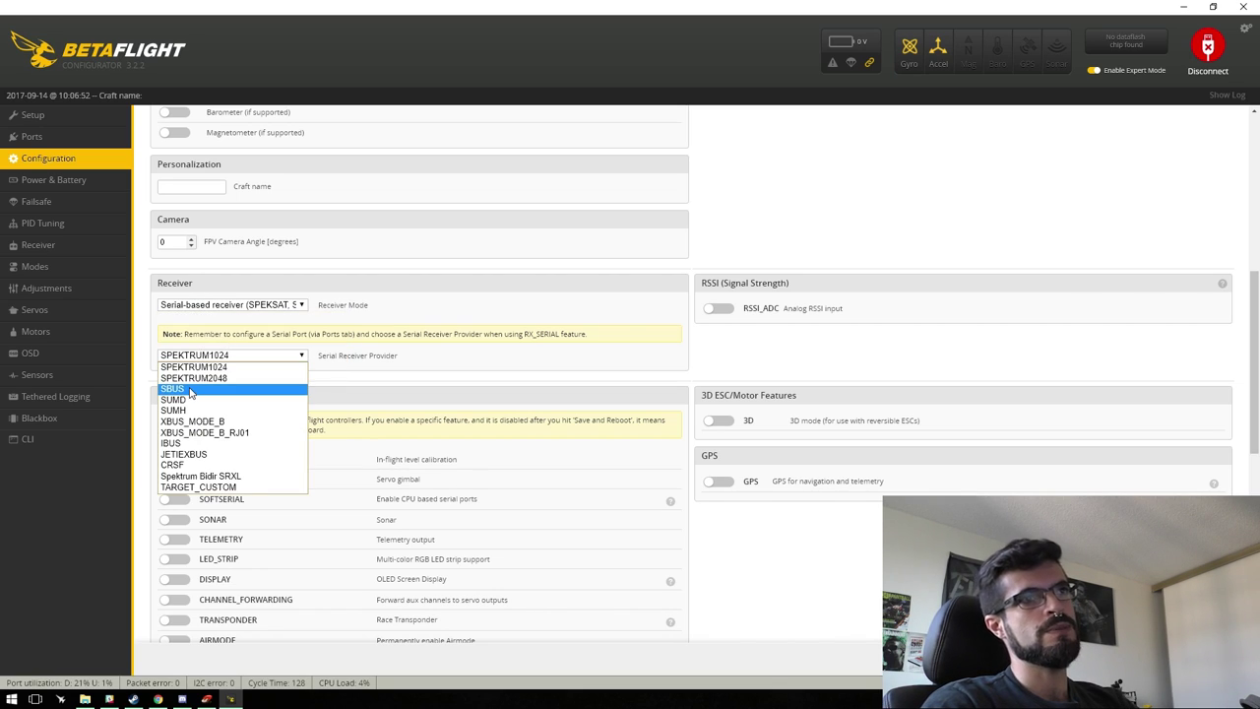
{"action": "left_click", "coordinate": [191, 391]}
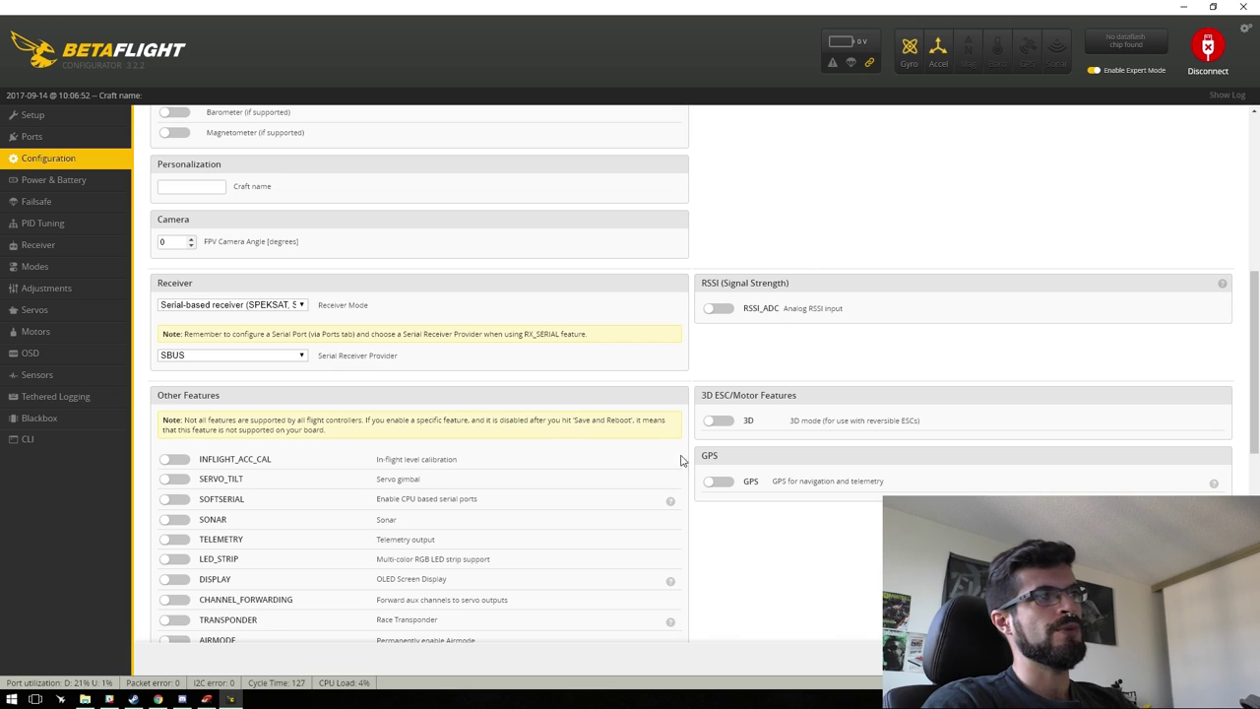
Enable DYNAMIC_FILTER, ANTI_GRAVITY and AIRMODE, and disable OSD
{"action": "scroll", "coordinate": [636, 456], "scroll_direction": "down", "scroll_amount": 2}
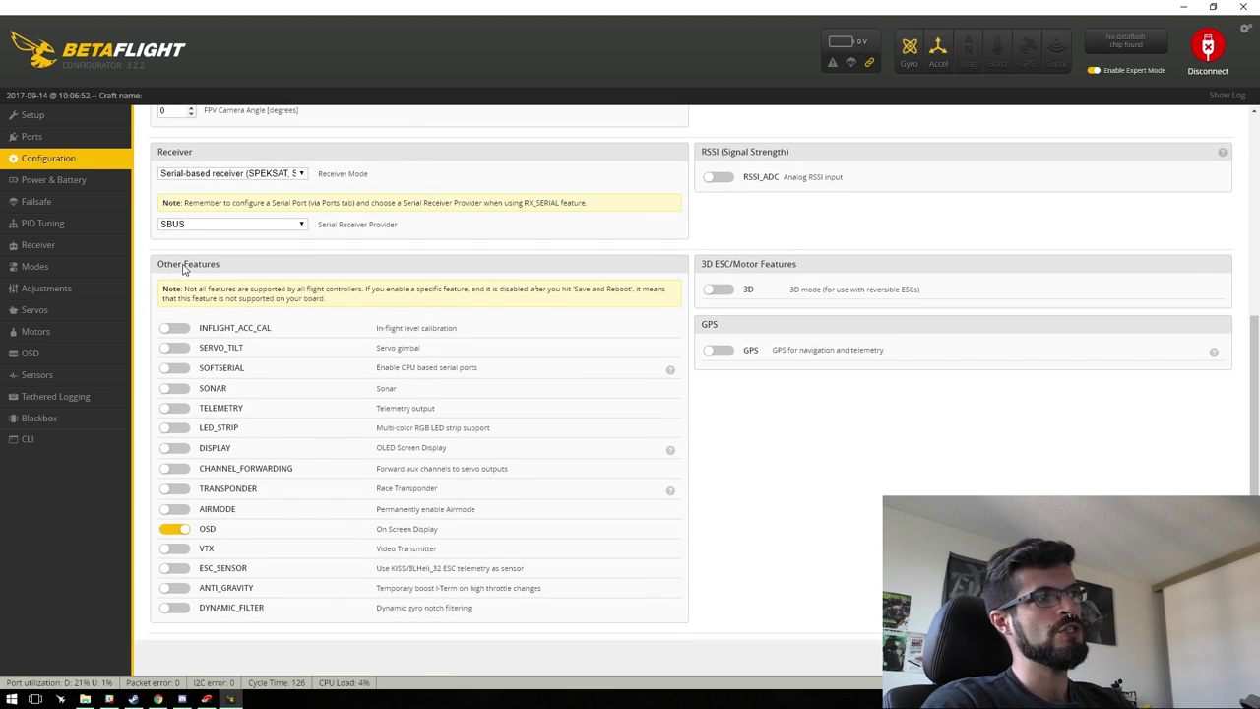
{"action": "left_click", "coordinate": [175, 609]}
{"action": "left_click", "coordinate": [175, 589]}
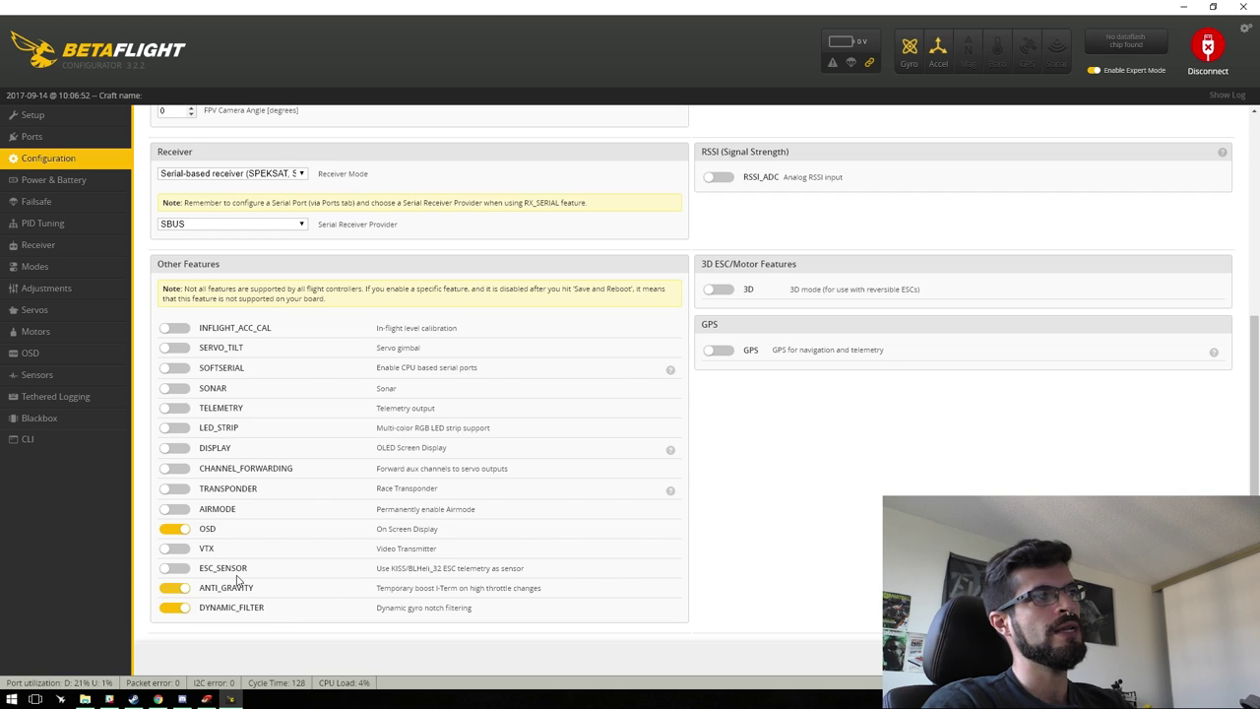
{"action": "left_click", "coordinate": [175, 510]}
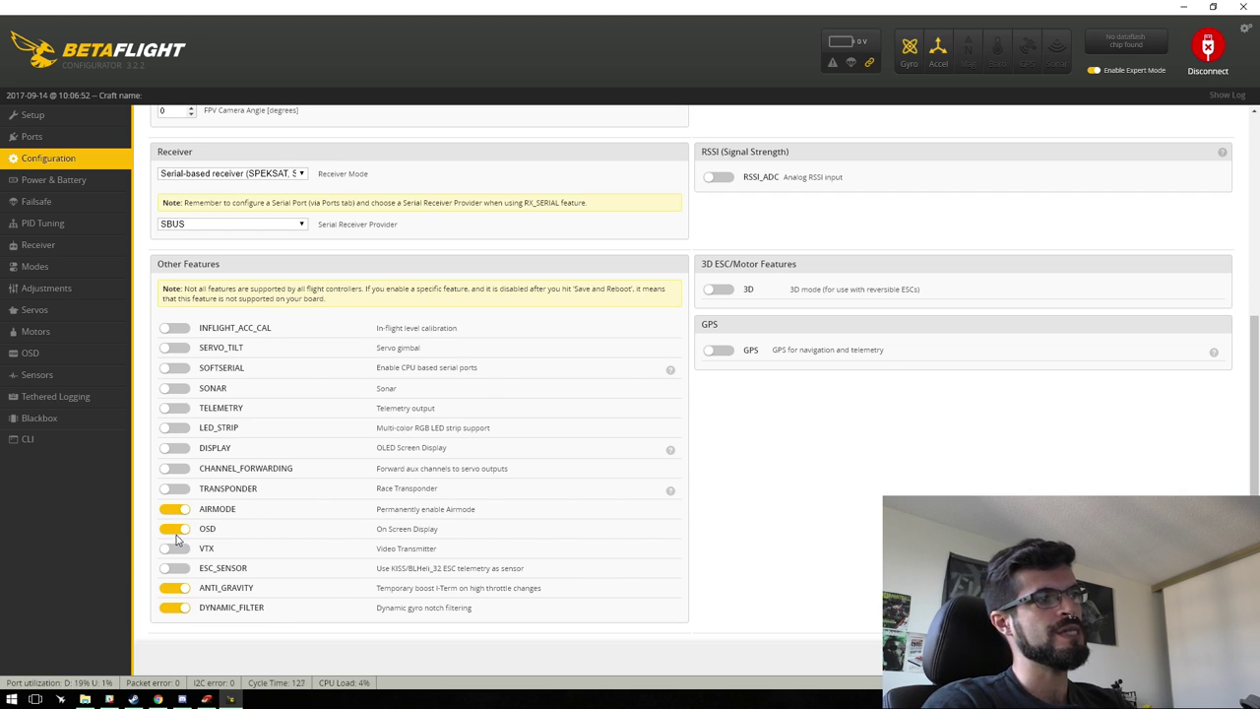
{"action": "left_click", "coordinate": [174, 530]}
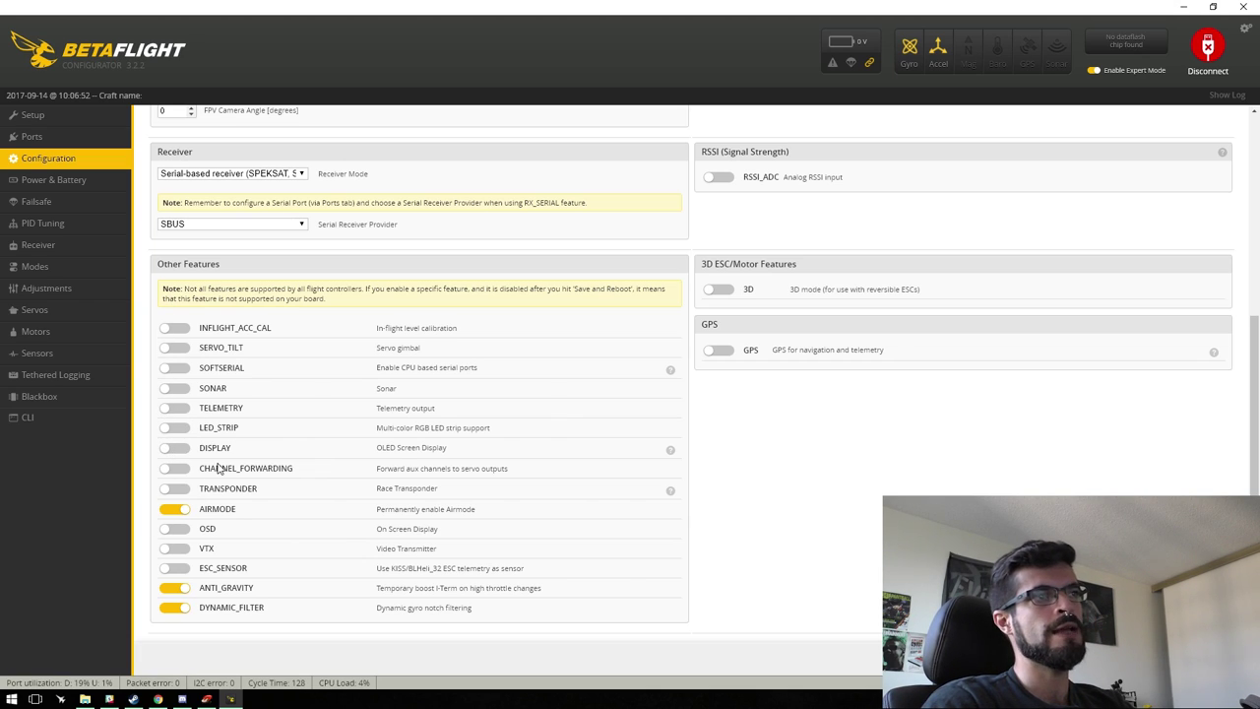
Switch off all sixteen beepers, including RX_LOST, ARMING, BAT_LOW, USB and BLACKBOX_ERASE
{"action": "scroll", "coordinate": [380, 521], "scroll_direction": "down", "scroll_amount": 5}
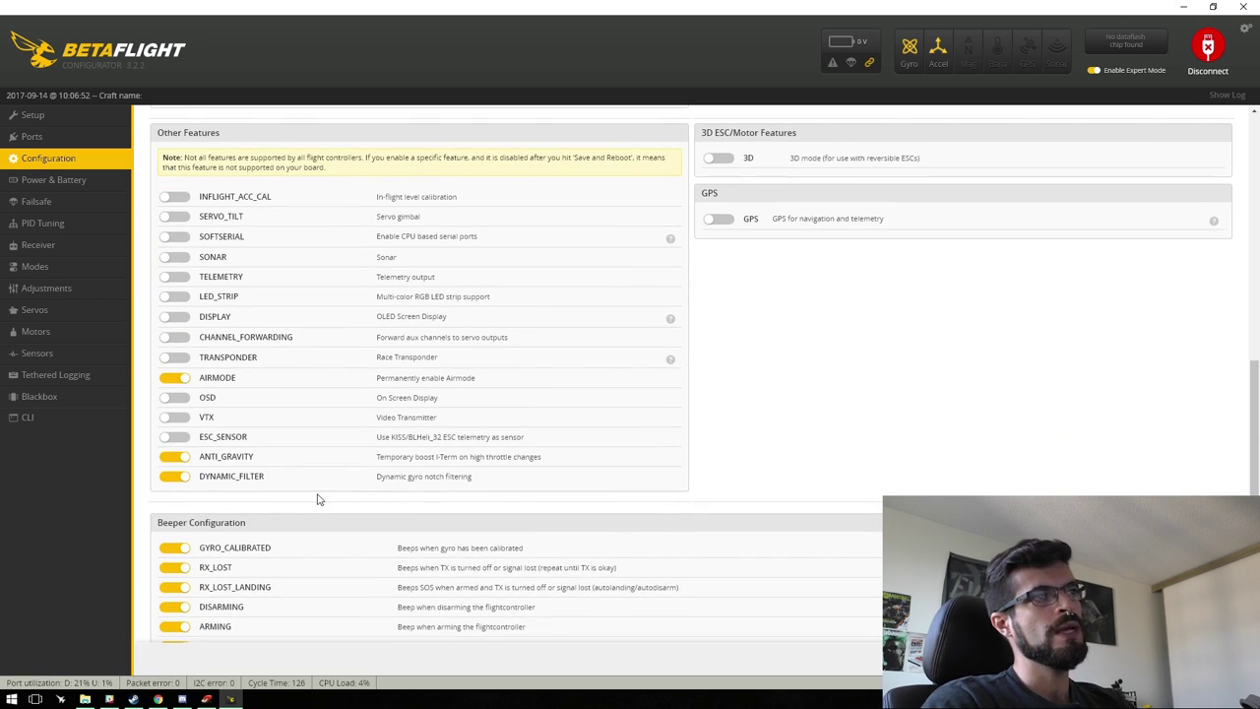
{"action": "left_click", "coordinate": [174, 283]}
{"action": "left_click", "coordinate": [174, 303]}
{"action": "left_click", "coordinate": [174, 323]}
{"action": "left_click", "coordinate": [175, 342]}
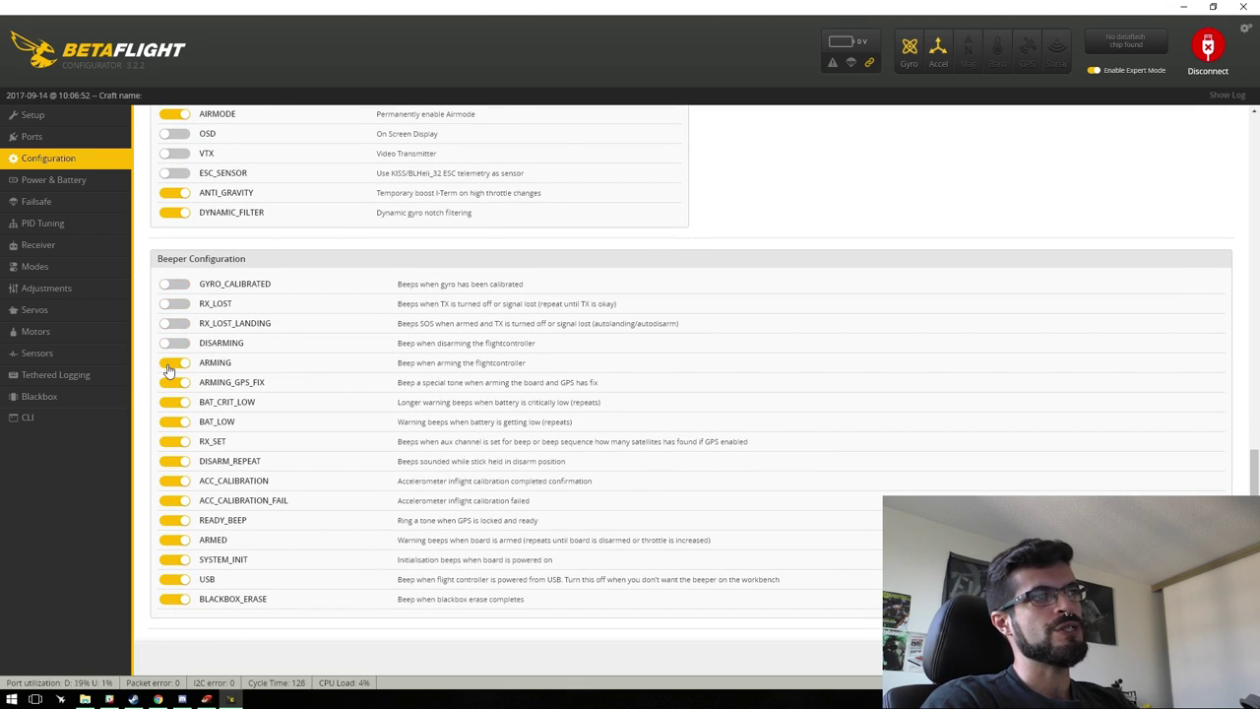
{"action": "left_click", "coordinate": [174, 363]}
{"action": "left_click", "coordinate": [174, 382]}
{"action": "left_click", "coordinate": [174, 402]}
{"action": "left_click", "coordinate": [174, 421]}
{"action": "left_click", "coordinate": [175, 441]}
{"action": "left_click", "coordinate": [174, 461]}
{"action": "left_click", "coordinate": [174, 480]}
{"action": "left_click", "coordinate": [174, 500]}
{"action": "left_click", "coordinate": [174, 540]}
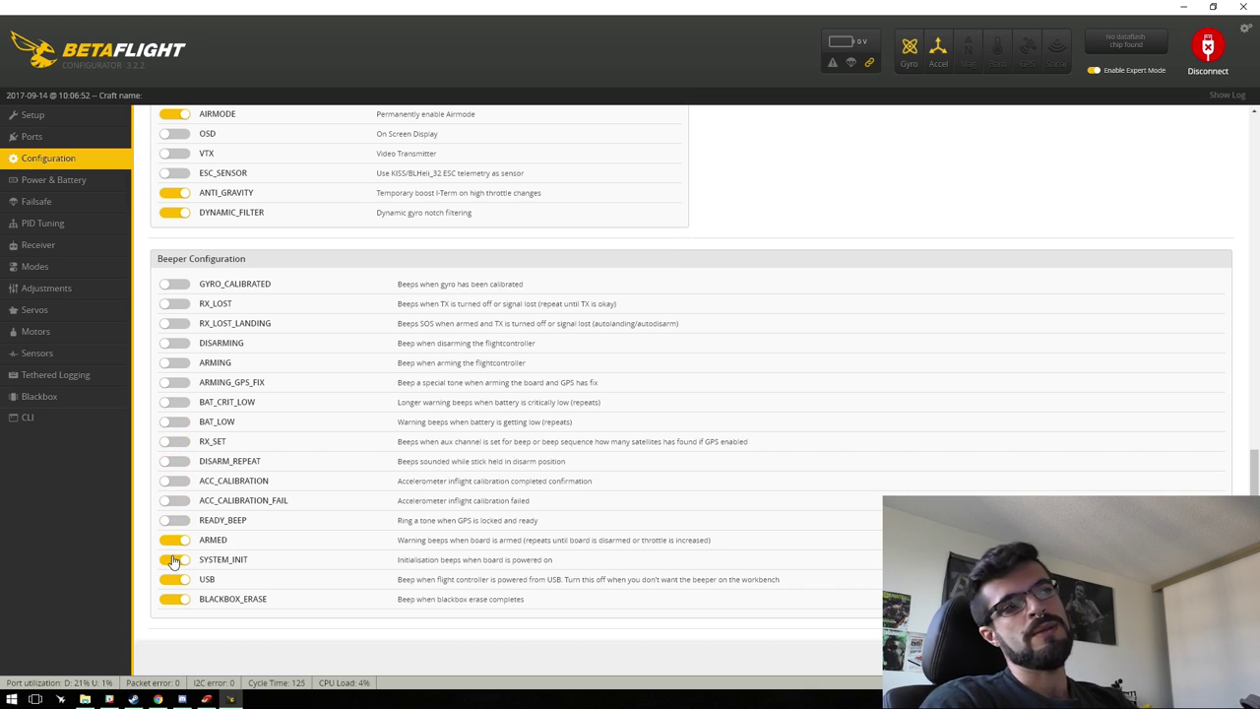
{"action": "left_click", "coordinate": [175, 559]}
{"action": "left_click", "coordinate": [174, 585]}
{"action": "left_click", "coordinate": [176, 600]}
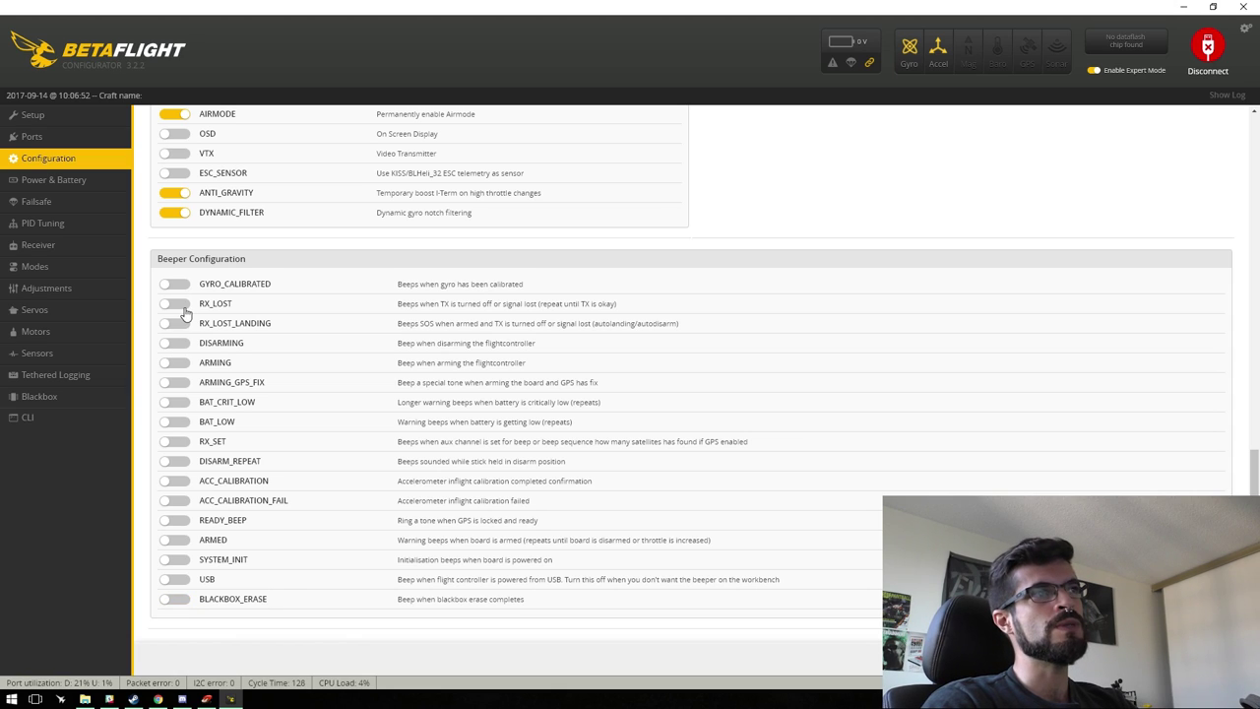